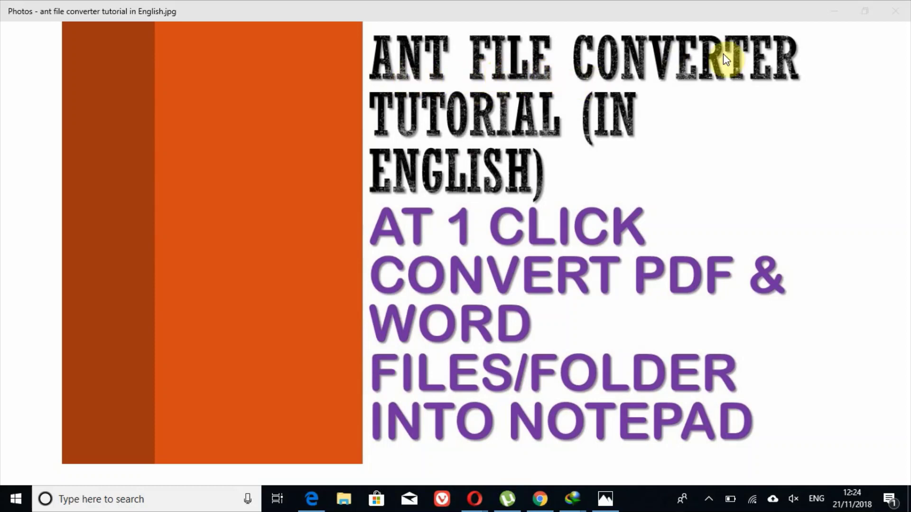
- Switch to the Microsoft Edge window showing the AntFileConverter homepage and its downloads
click(311, 499)
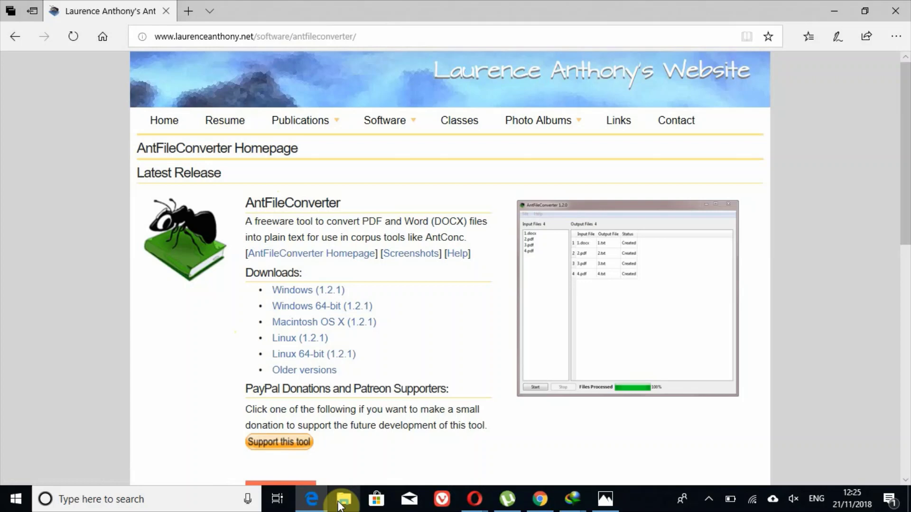
click(343, 500)
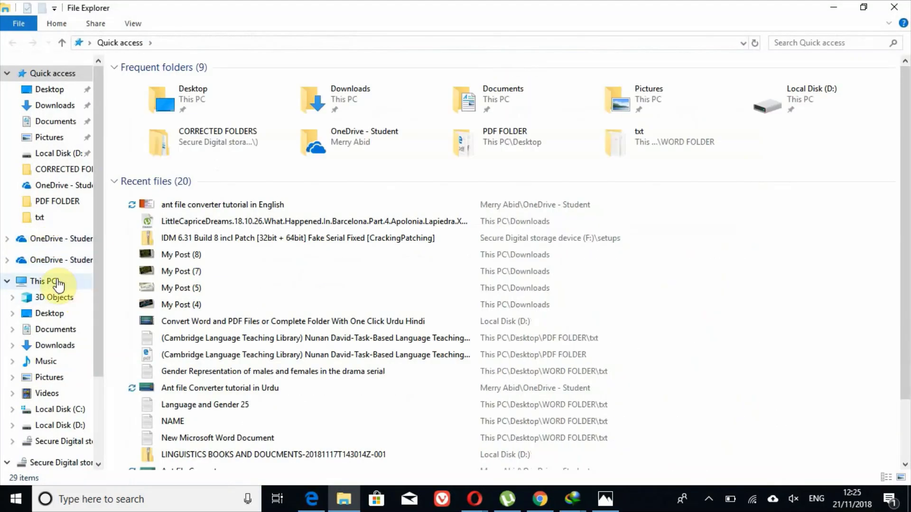
click(46, 281)
right_click(46, 281)
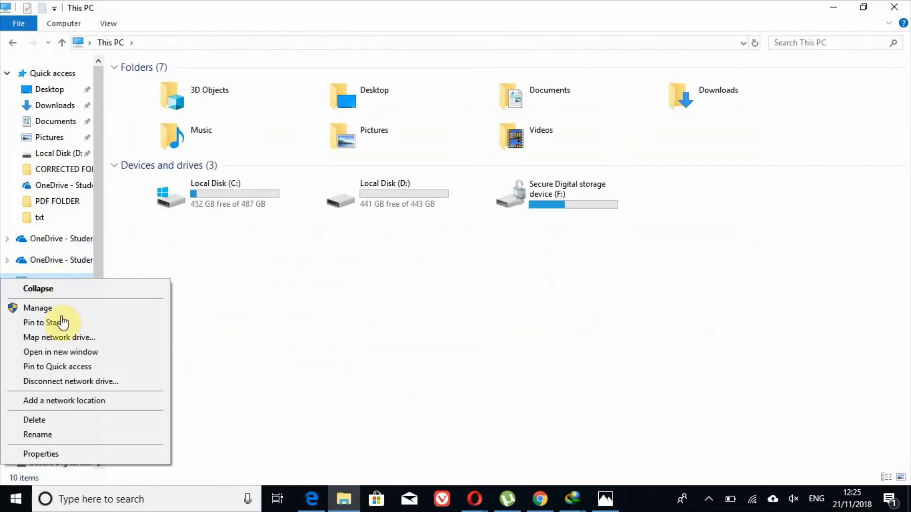
click(90, 453)
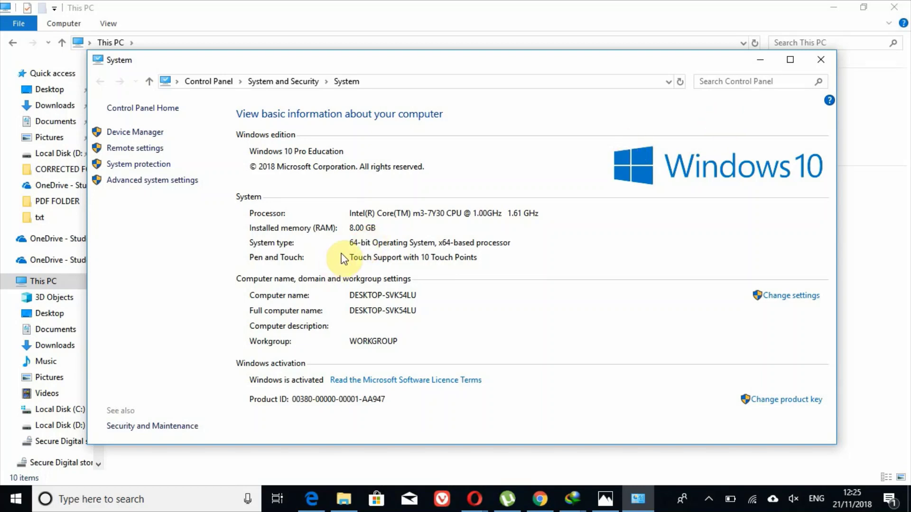
click(752, 61)
click(834, 7)
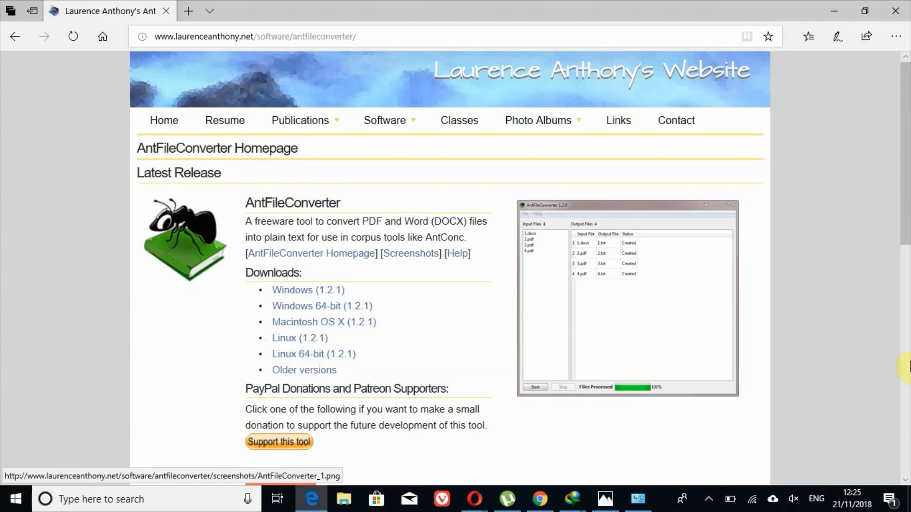
- Leave the help.pdf Step-By-Step Guide and return to the tutorial title image in Photos
click(906, 366)
scroll(906, 367, down, 1)
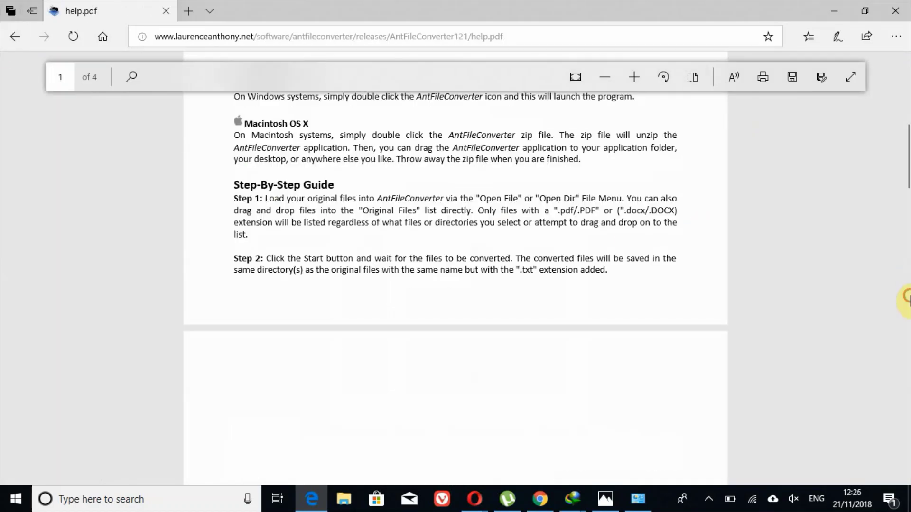
- Minimize Edge and Photos, then launch AntFileConverter from the Start menu
click(835, 11)
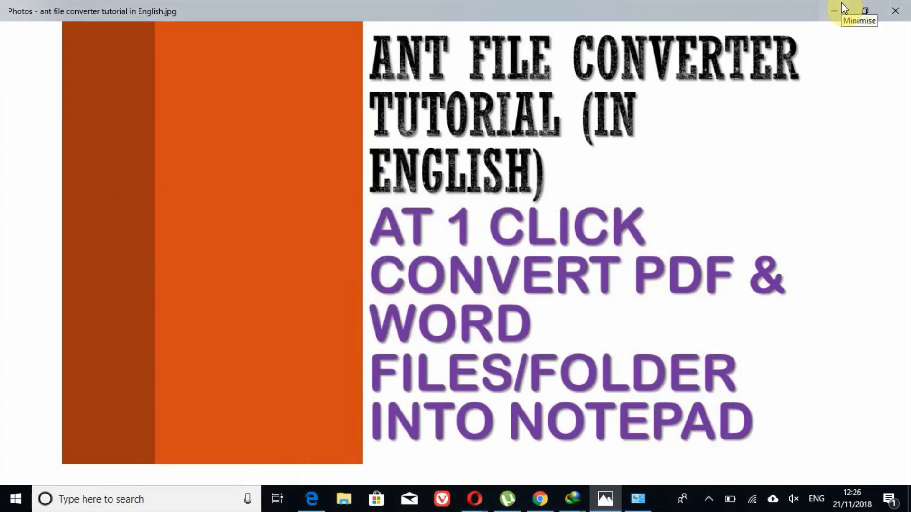
click(842, 9)
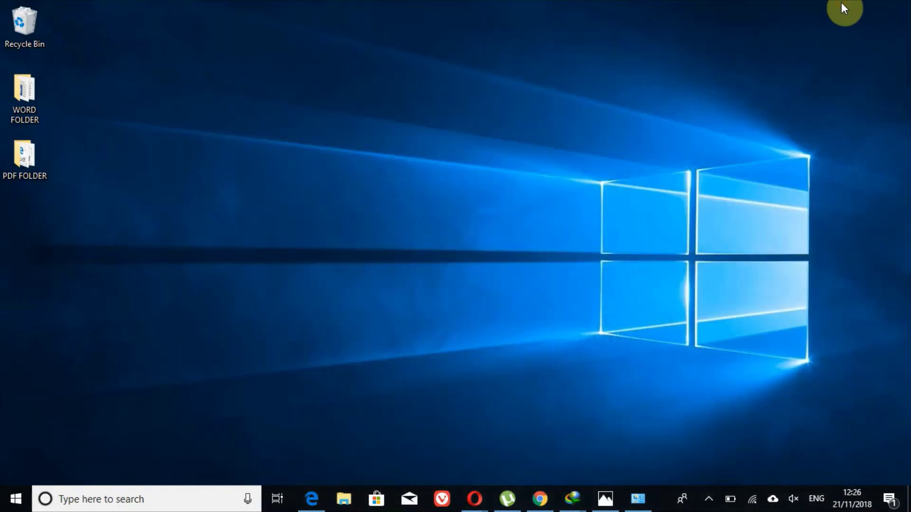
key(super)
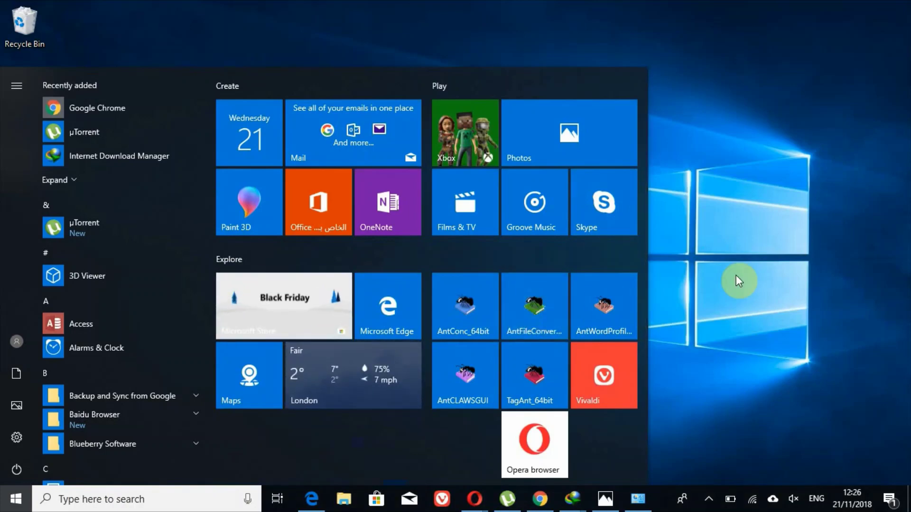
click(736, 275)
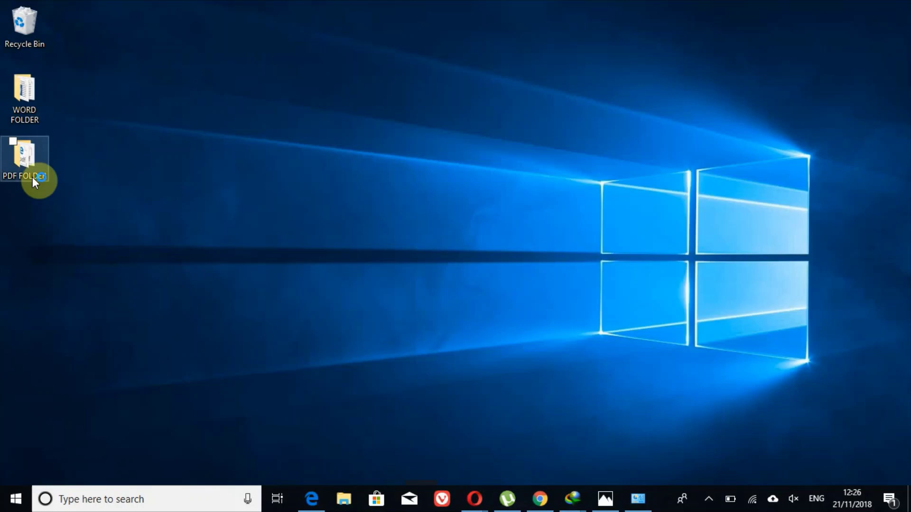
- Delete the txt folder inside WORD FOLDER, then confirm PDF FOLDER has no txt folder
double_click(20, 101)
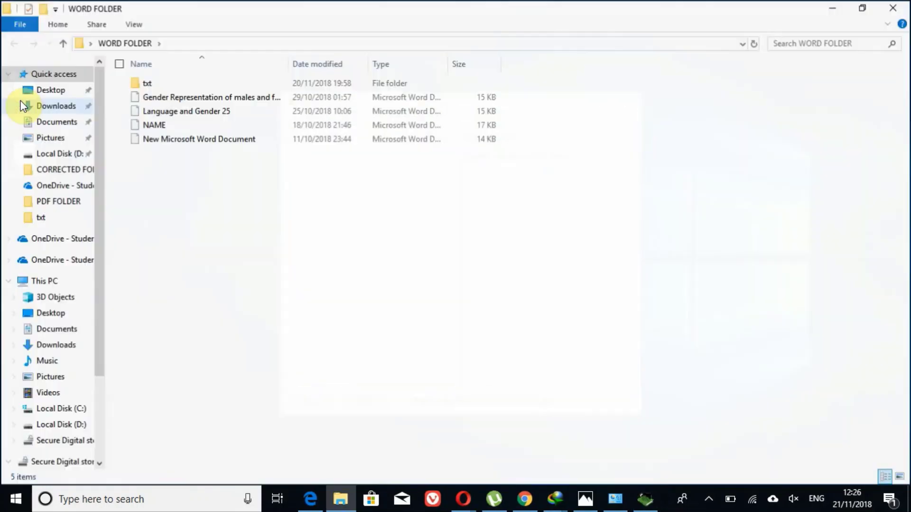
click(180, 83)
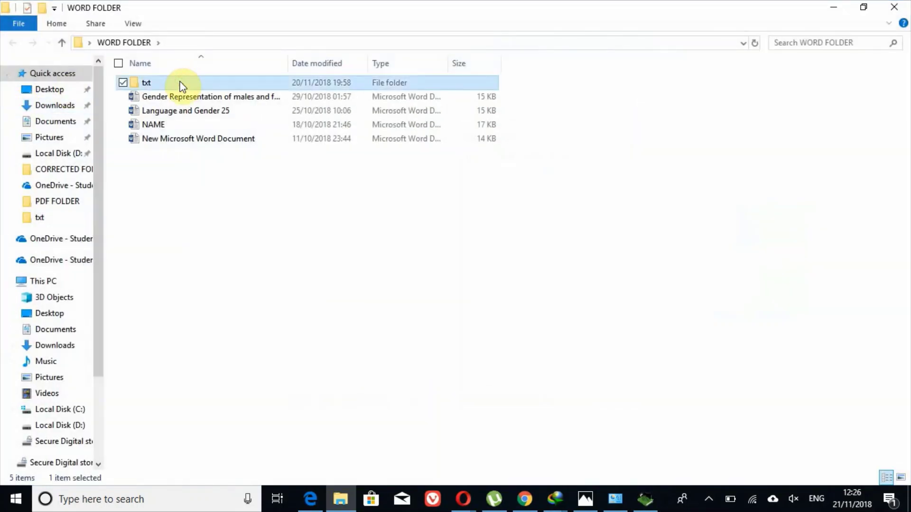
key(Delete)
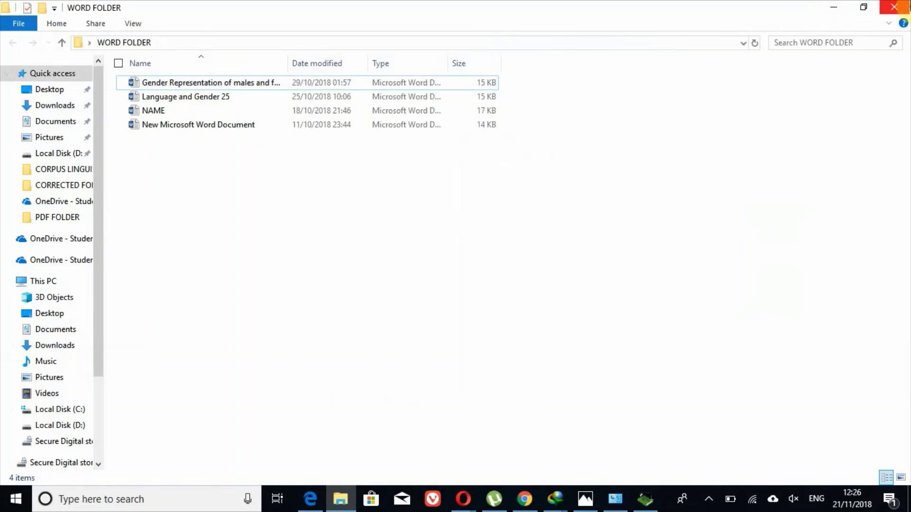
click(894, 8)
double_click(24, 160)
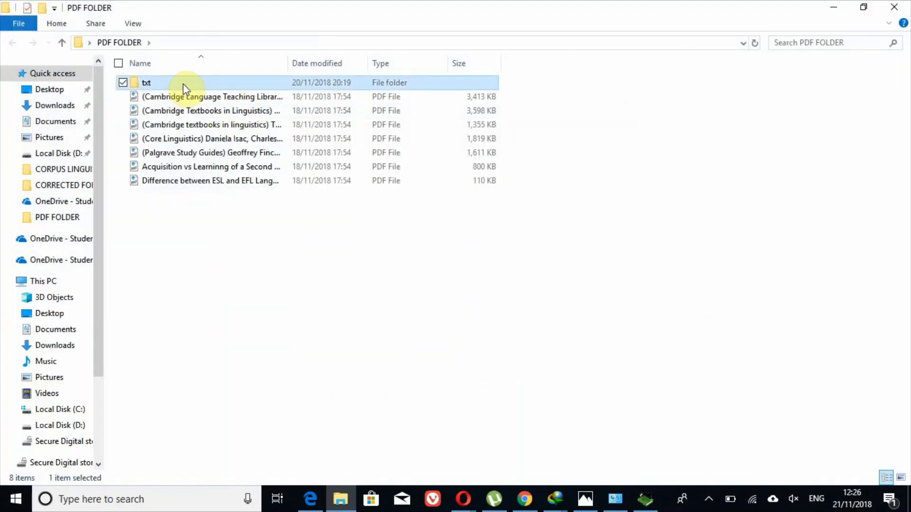
click(894, 7)
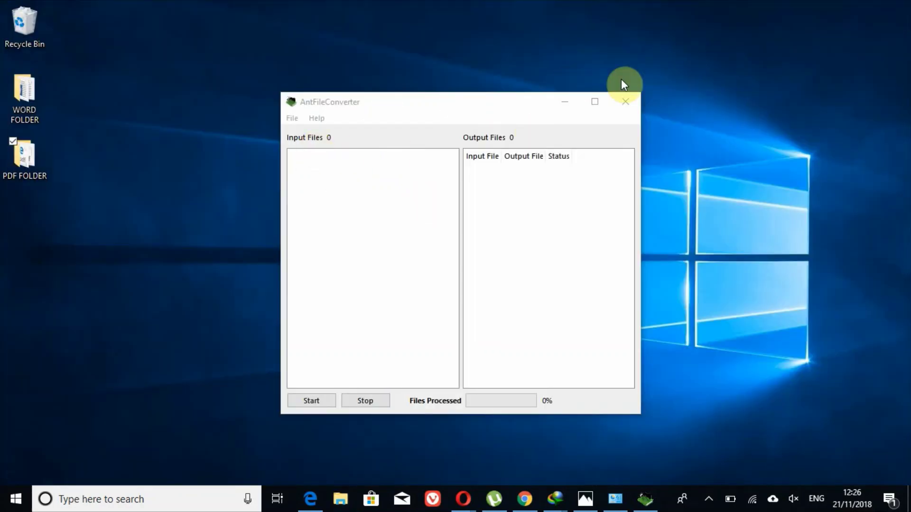
- Maximize AntFileConverter and bring up the Open Target file(s) dialog from the menu
click(596, 102)
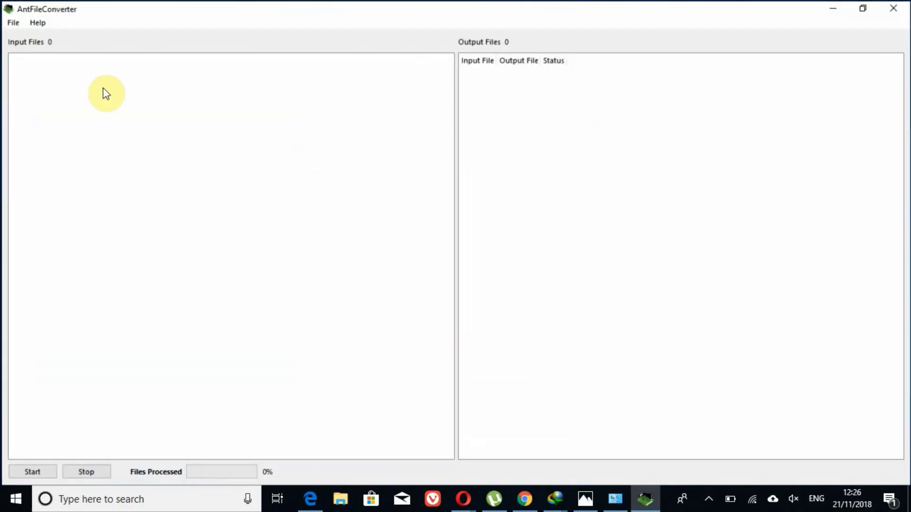
click(29, 21)
mouse_move(11, 21)
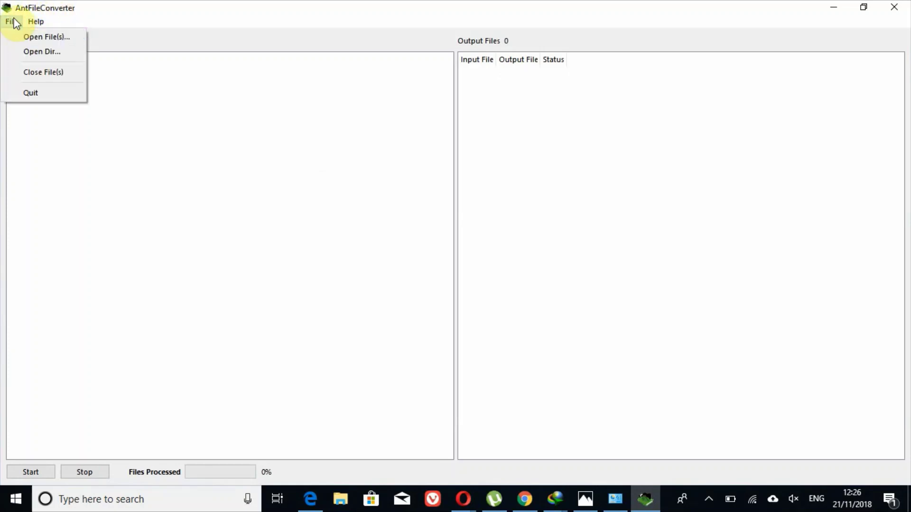
click(37, 39)
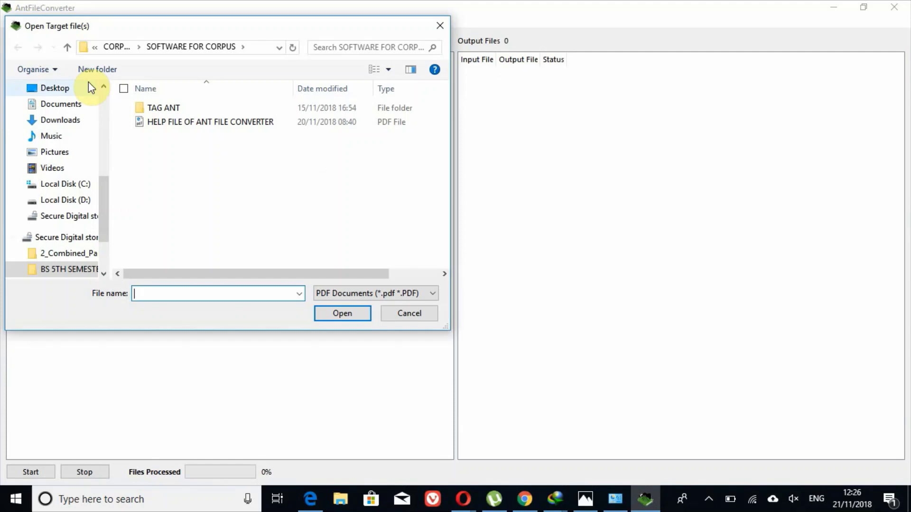
scroll(106, 97, down, 3)
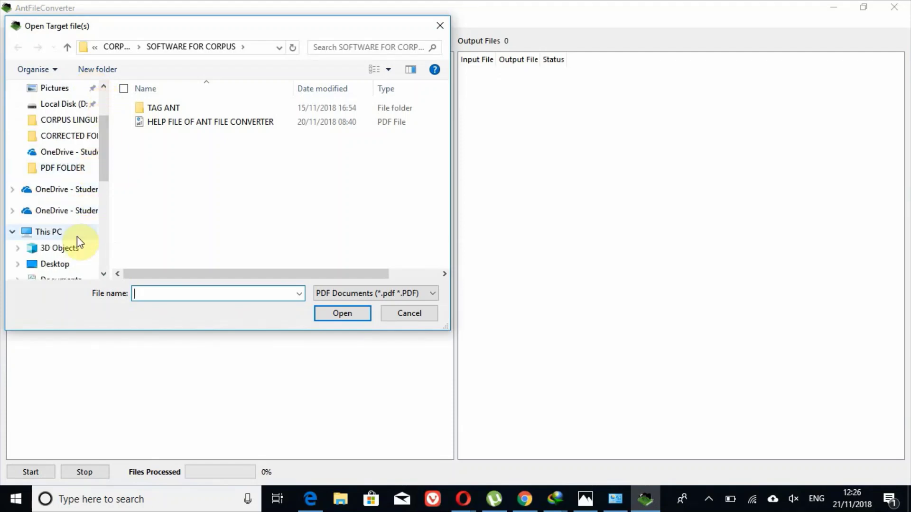
scroll(103, 103, up, 3)
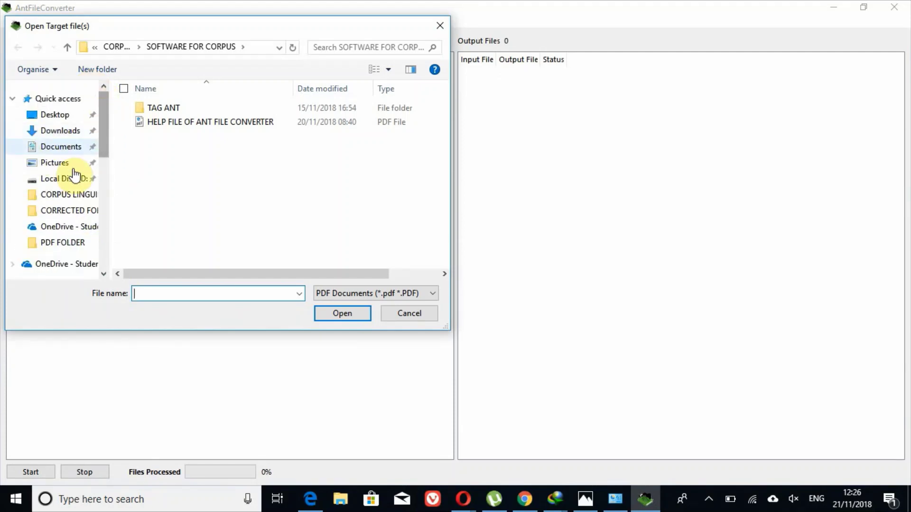
drag(107, 126, 106, 171)
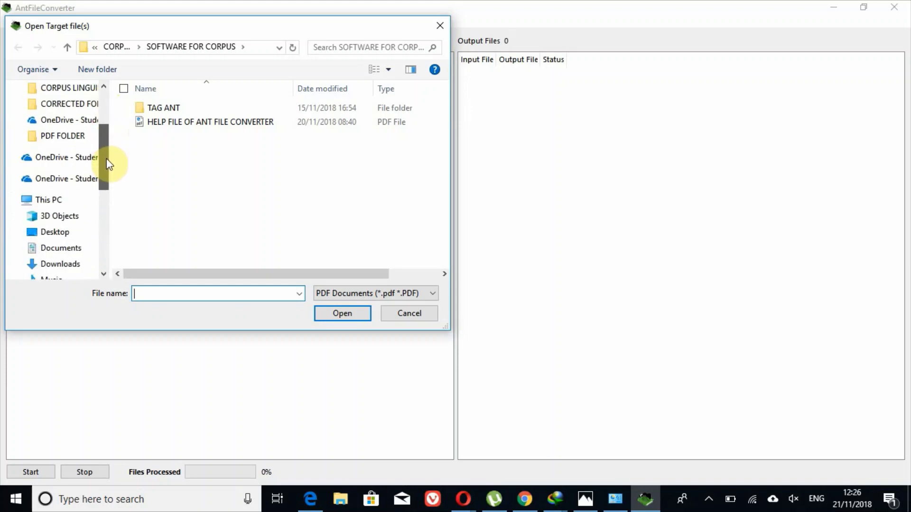
- Browse Desktop and WORD FOLDER in the file picker, then cancel without loading files
click(55, 232)
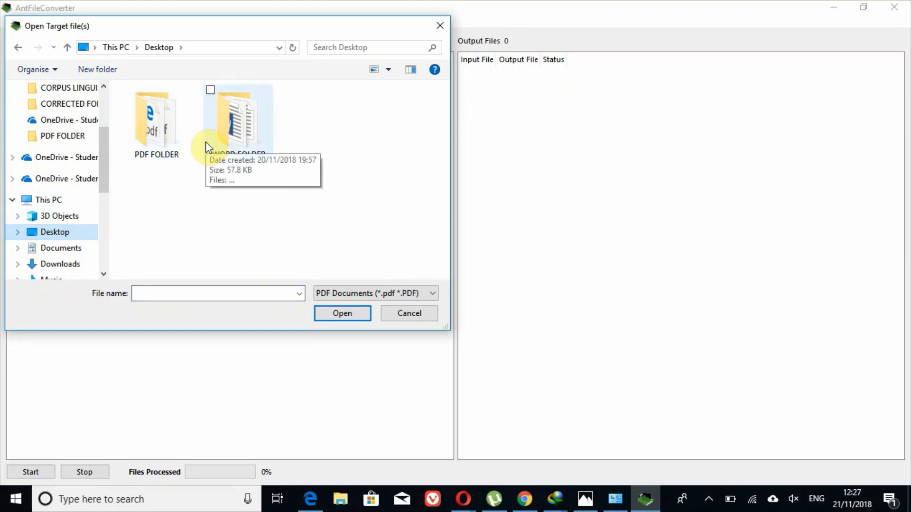
click(219, 143)
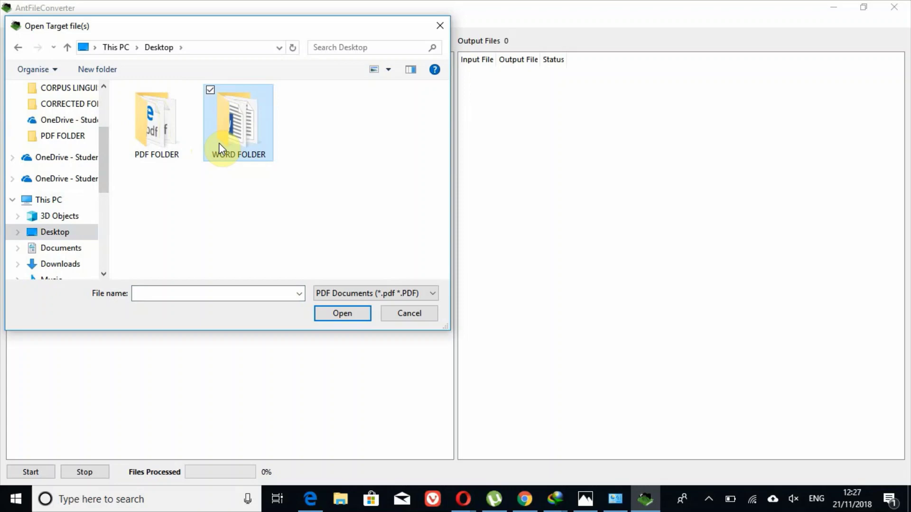
double_click(218, 143)
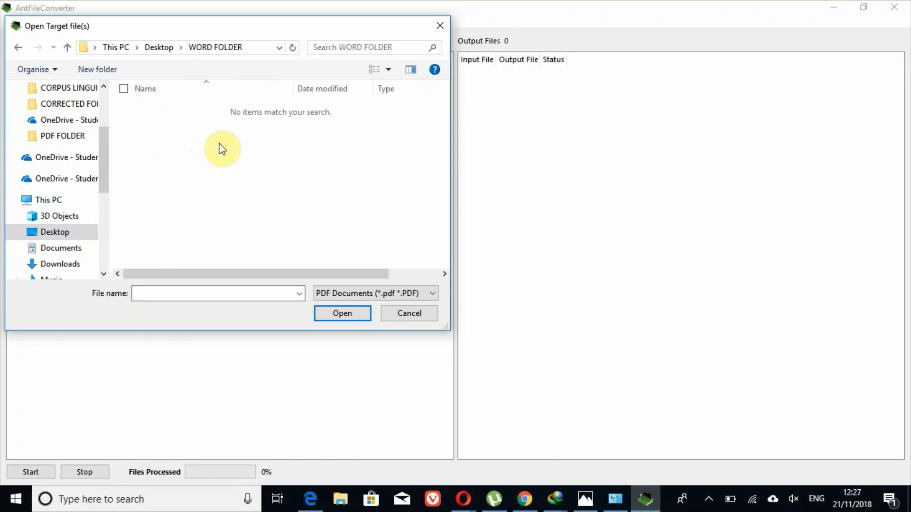
click(17, 47)
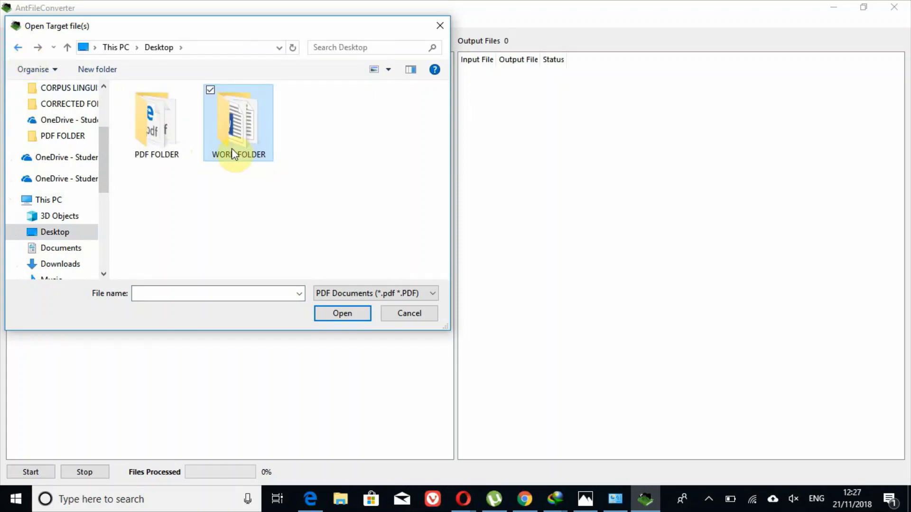
click(420, 318)
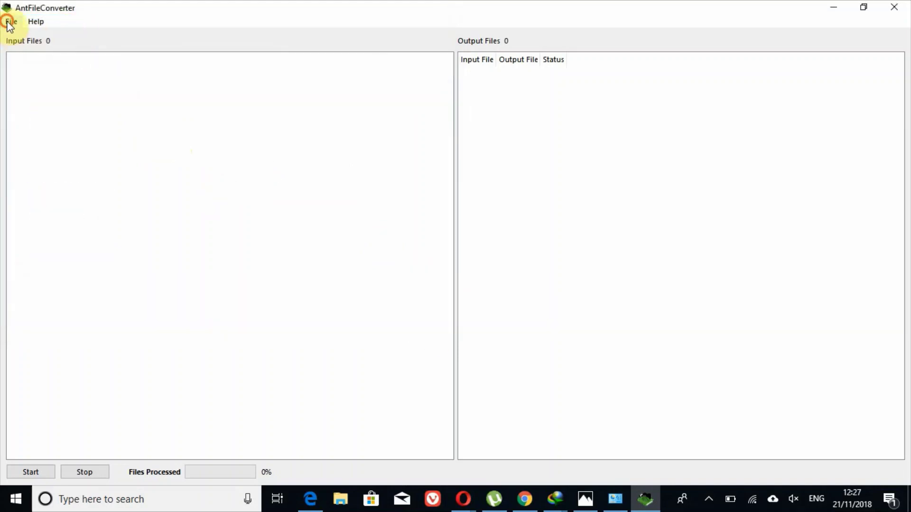
- Load Desktop's WORD FOLDER via Open Dir and convert its four Word documents to text
click(11, 21)
click(37, 53)
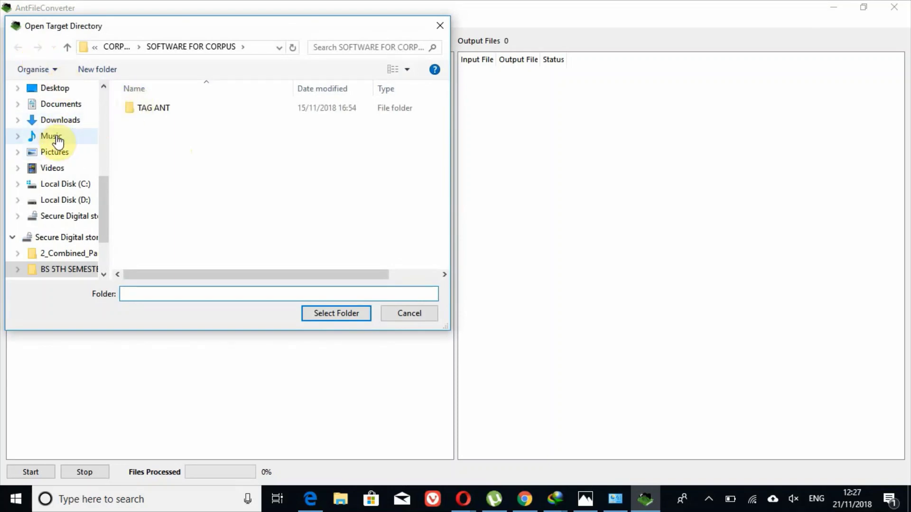
click(54, 88)
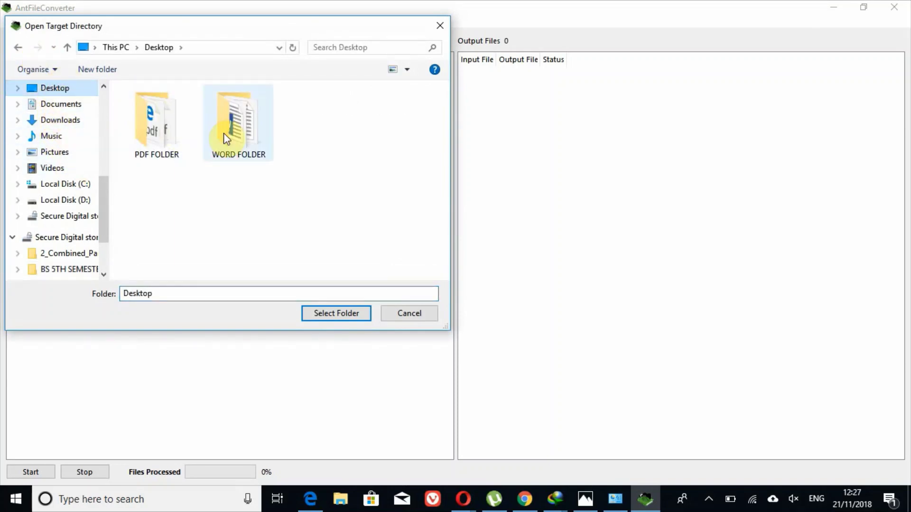
click(239, 124)
click(333, 314)
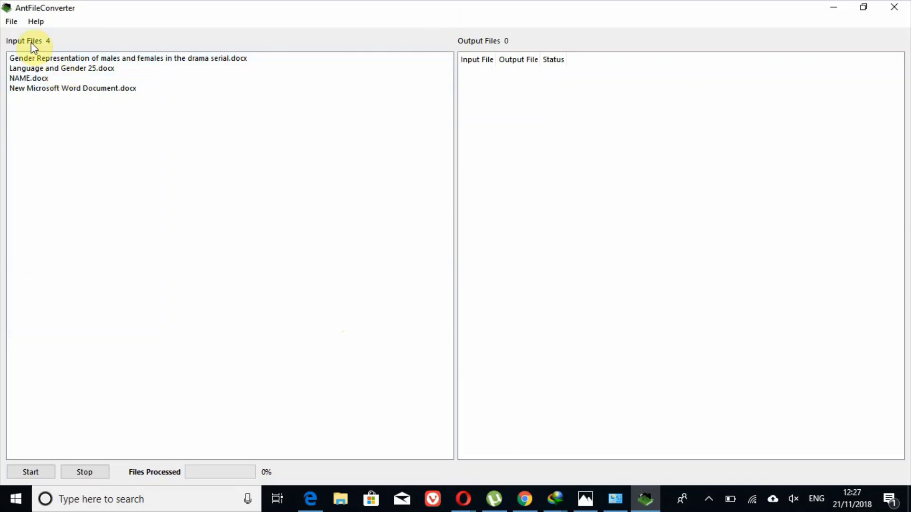
click(40, 472)
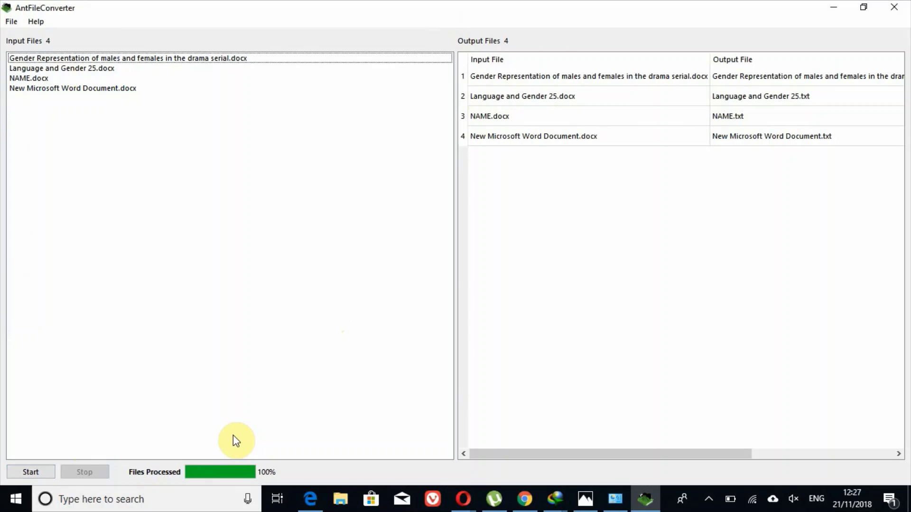
click(836, 9)
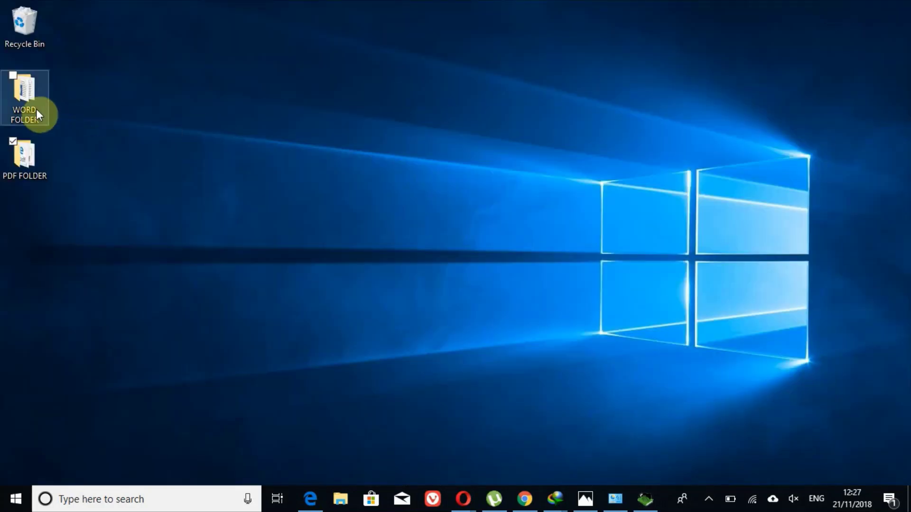
double_click(24, 100)
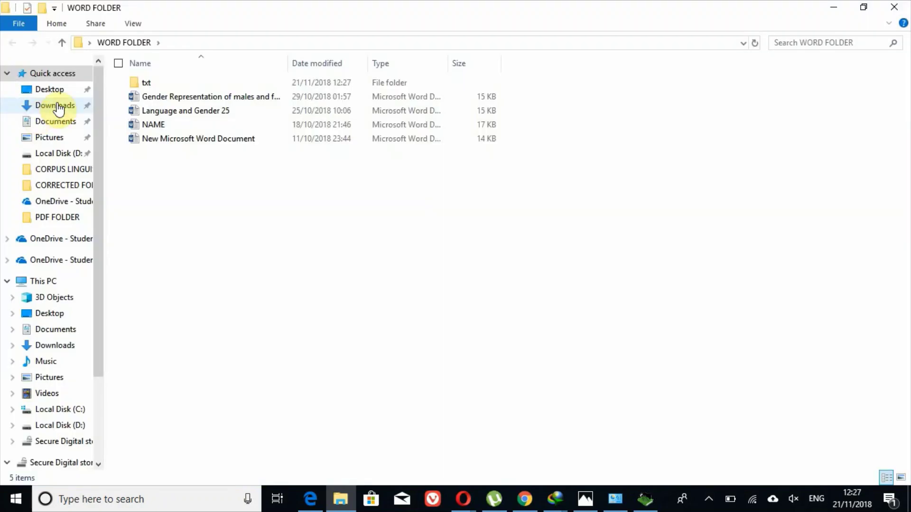
double_click(146, 83)
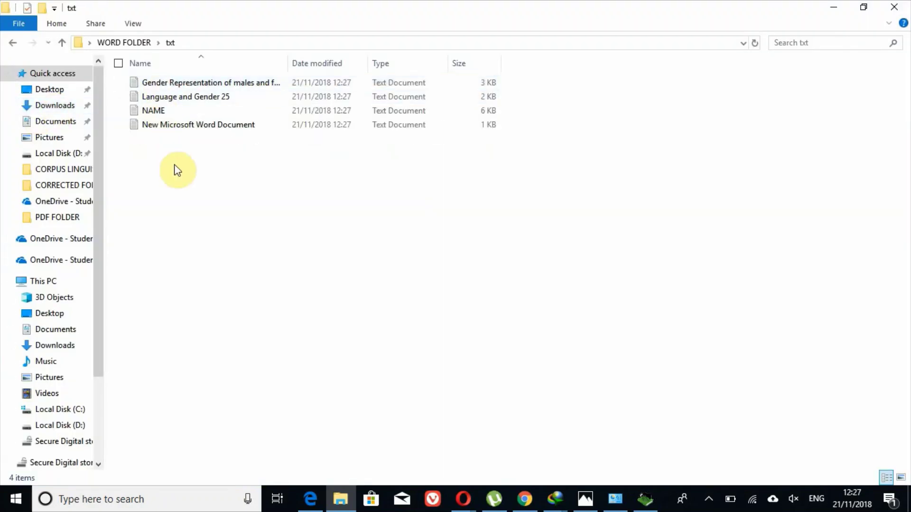
double_click(176, 86)
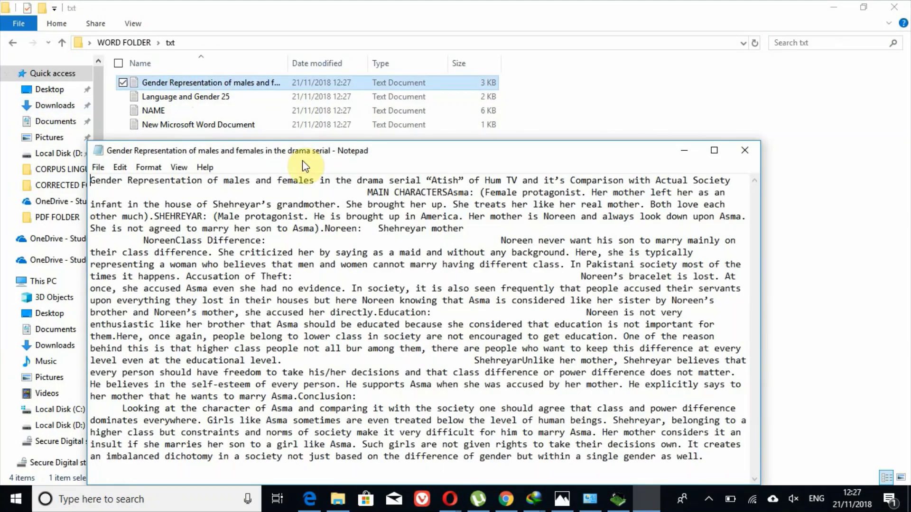
click(744, 150)
click(13, 43)
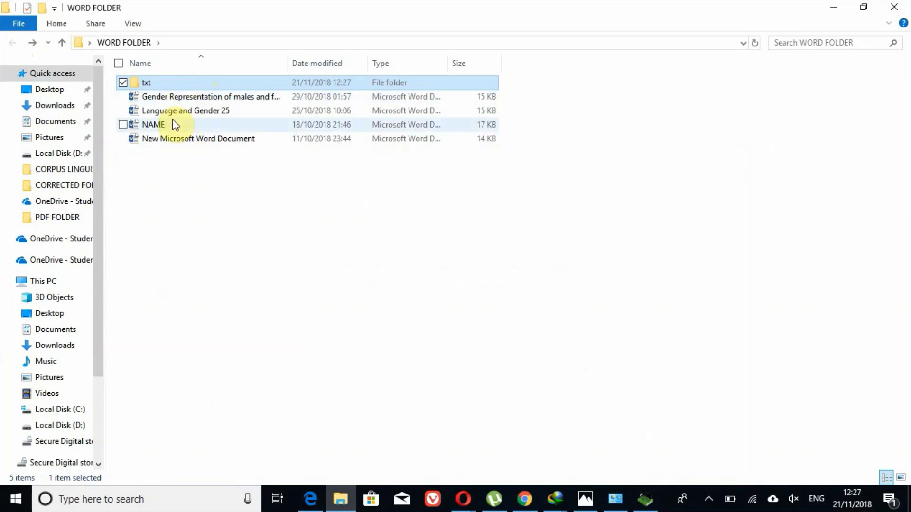
click(177, 158)
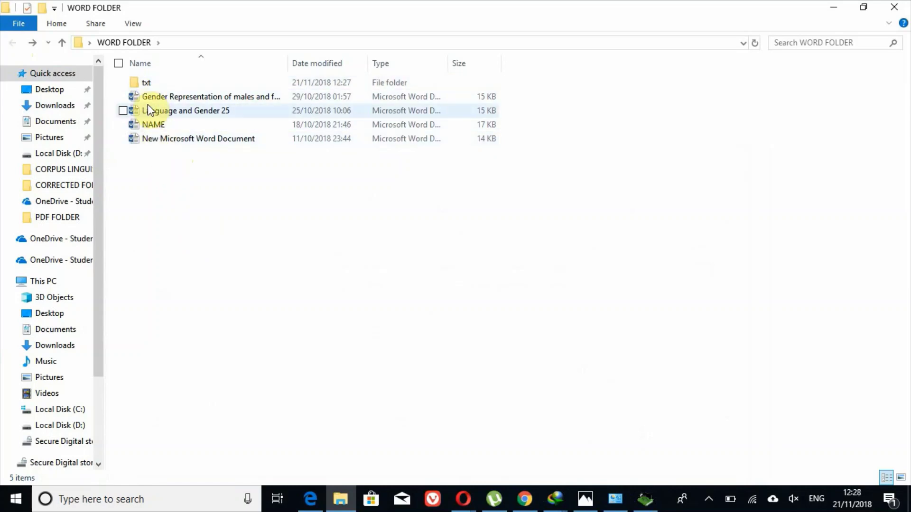
double_click(145, 84)
click(12, 42)
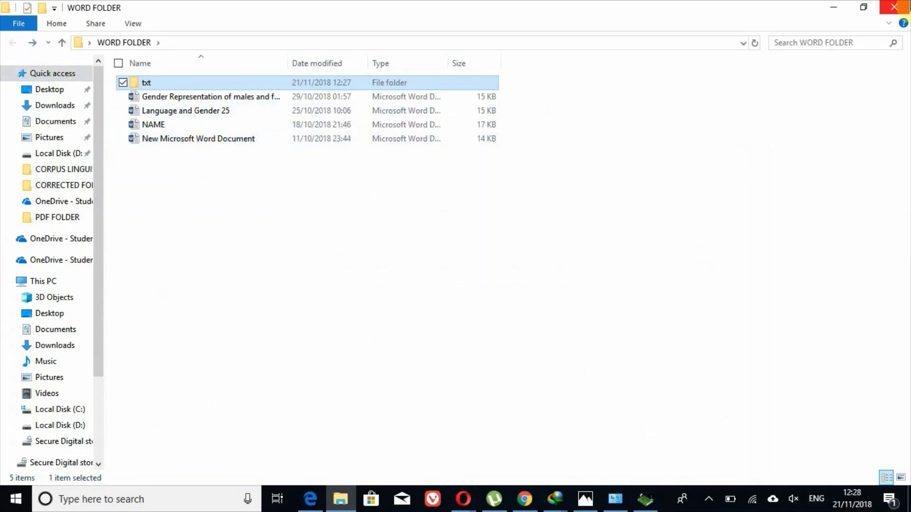
click(896, 8)
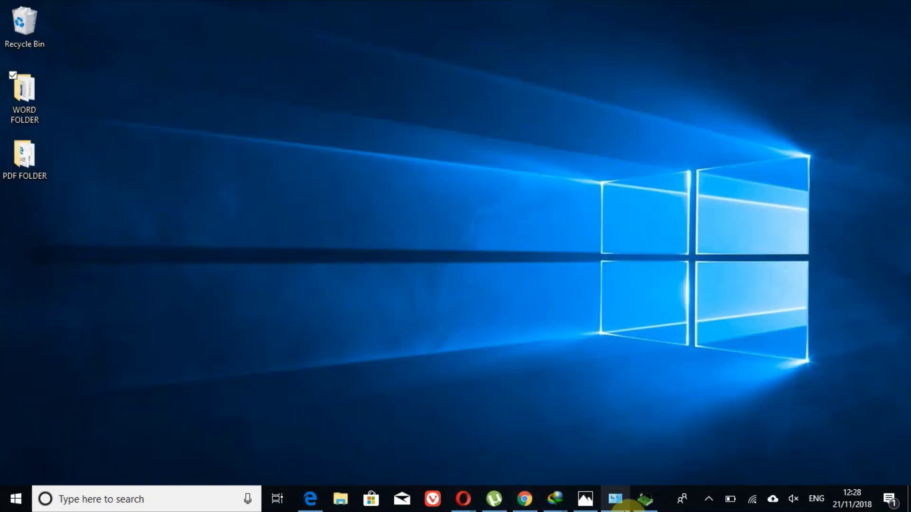
click(644, 498)
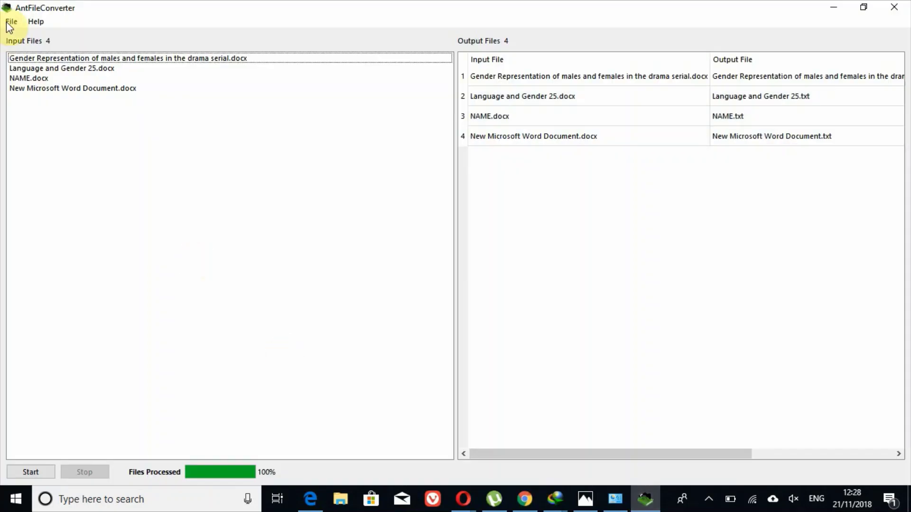
- Add the Task-Based Language Teaching PDF from Desktop > PDF FOLDER as a fifth input file
click(11, 21)
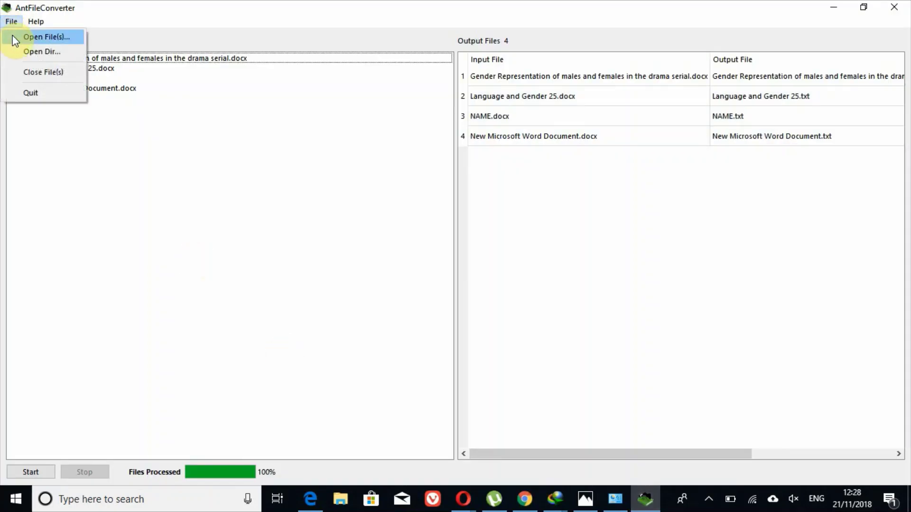
click(15, 40)
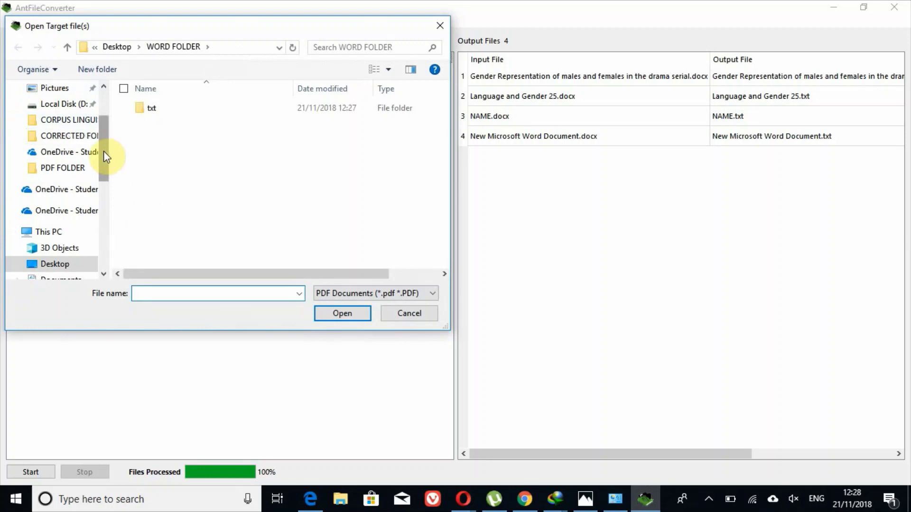
drag(104, 152, 102, 100)
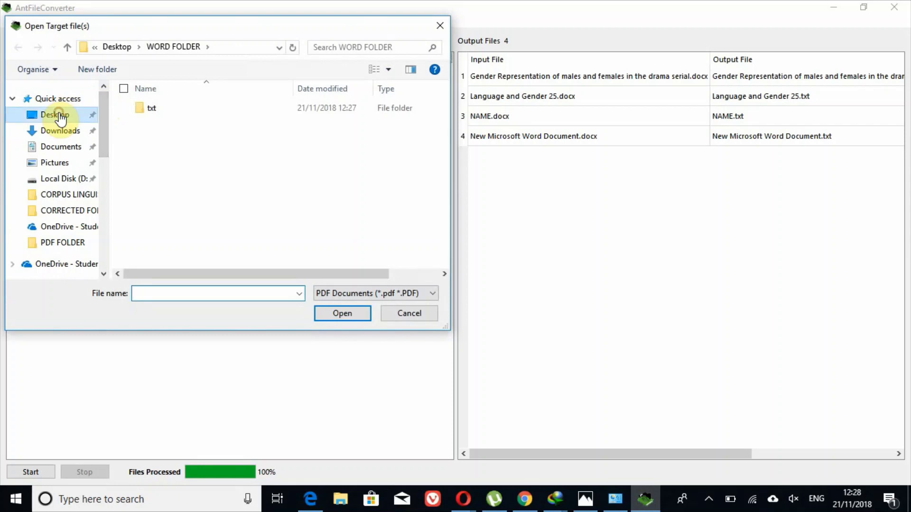
click(55, 115)
double_click(164, 135)
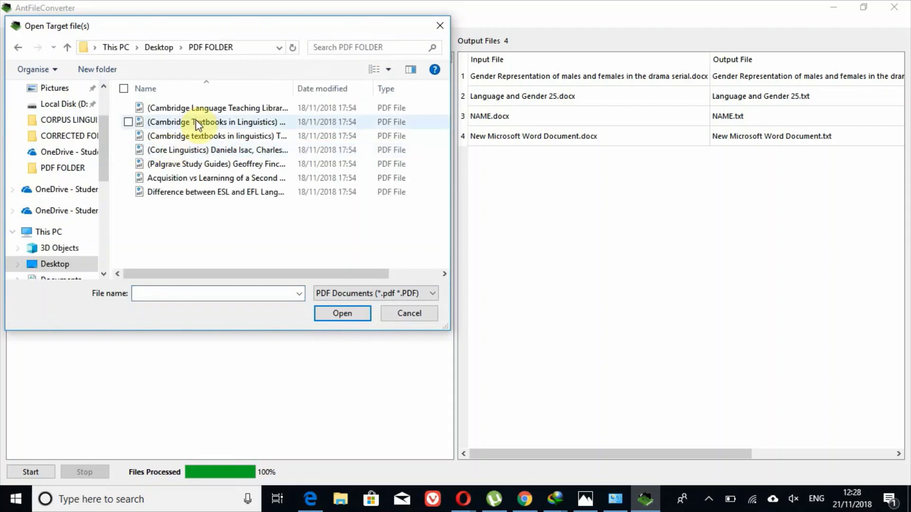
click(207, 108)
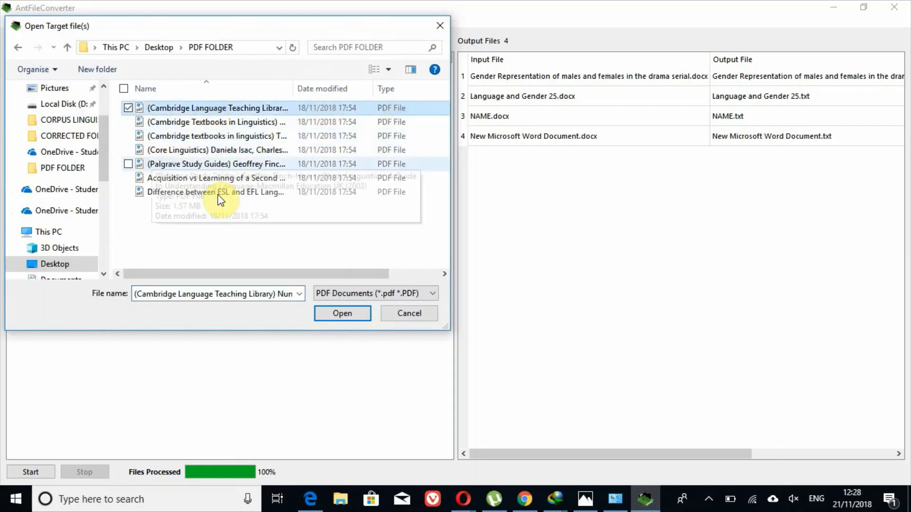
click(343, 313)
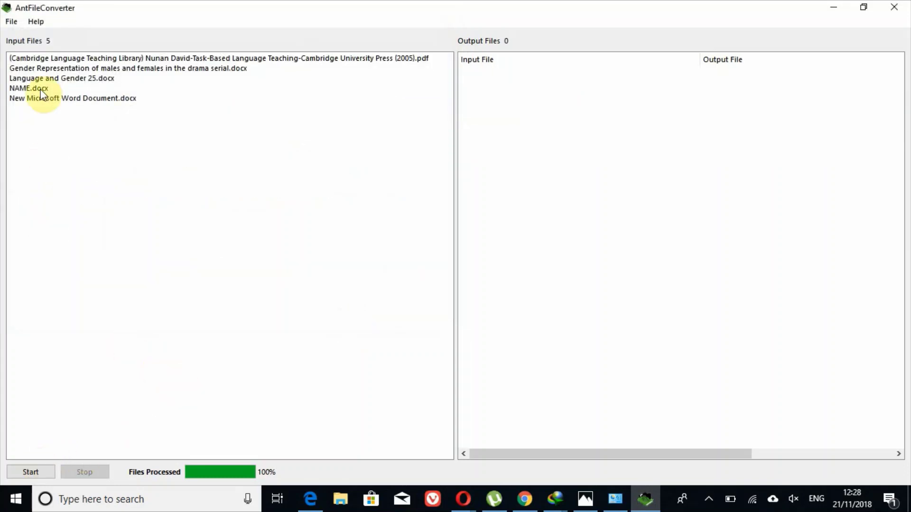
- Select the PDF book, start converting all five files, and minimize AntFileConverter
click(39, 59)
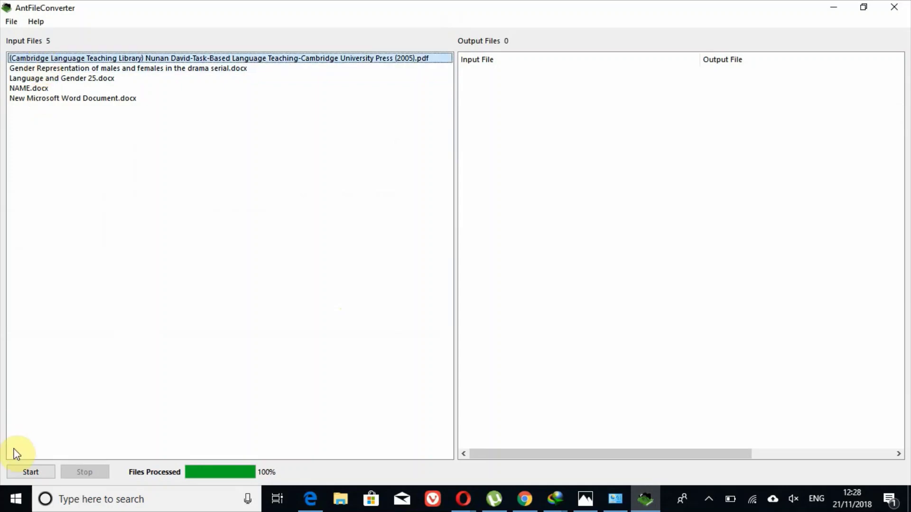
click(25, 473)
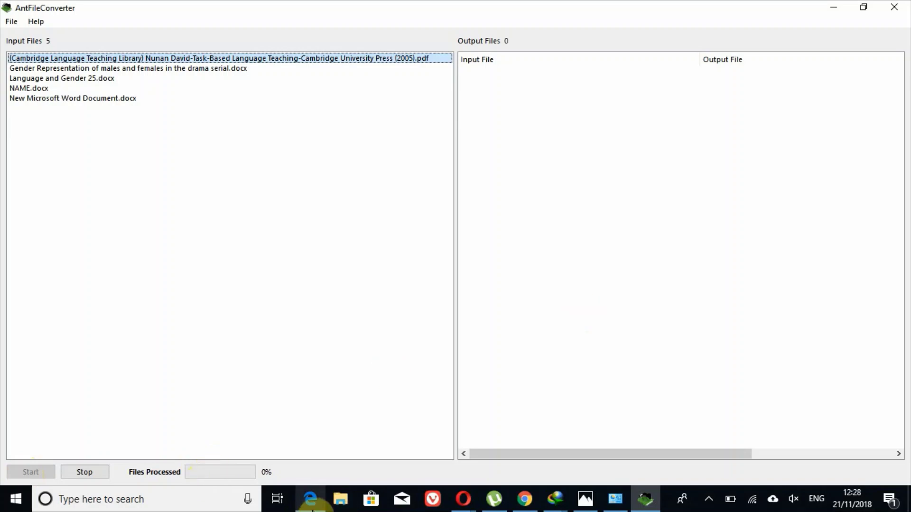
click(833, 7)
- Open the Task-Based Language Teaching PDF in Edge, then return to AntFileConverter at 100%
click(23, 157)
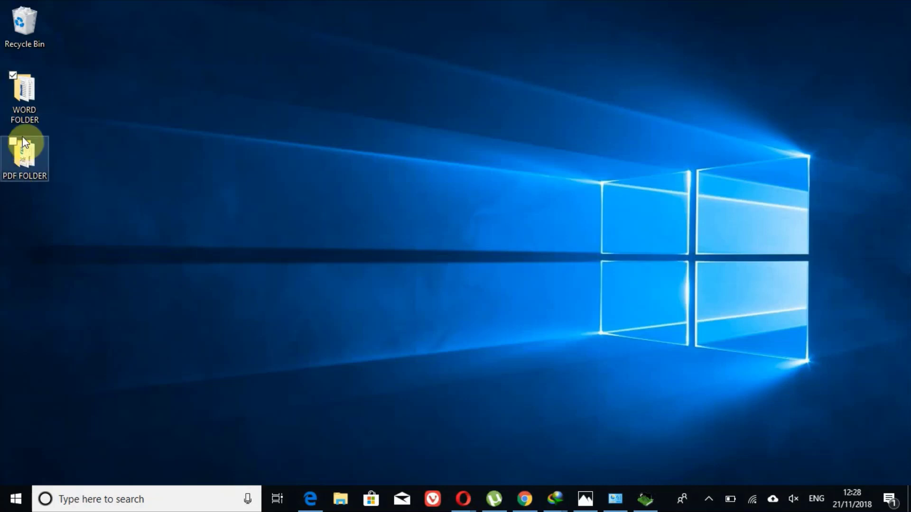
double_click(22, 142)
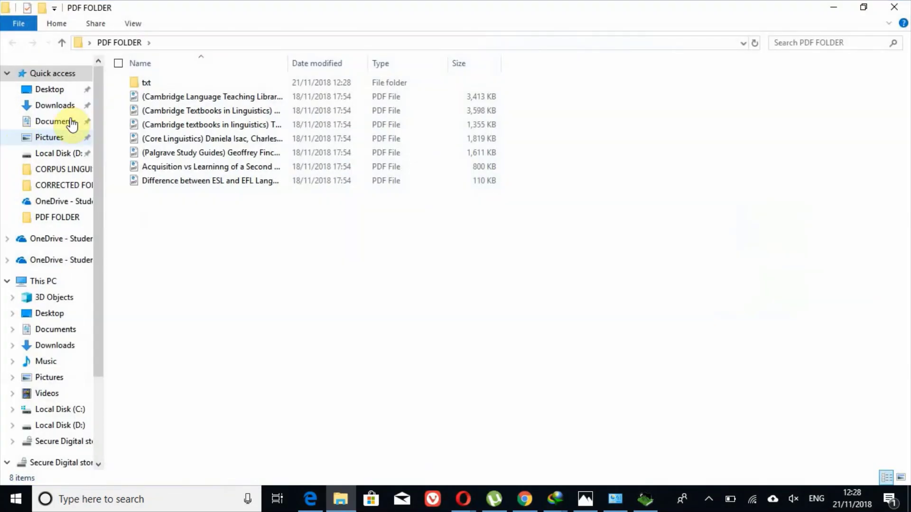
click(219, 97)
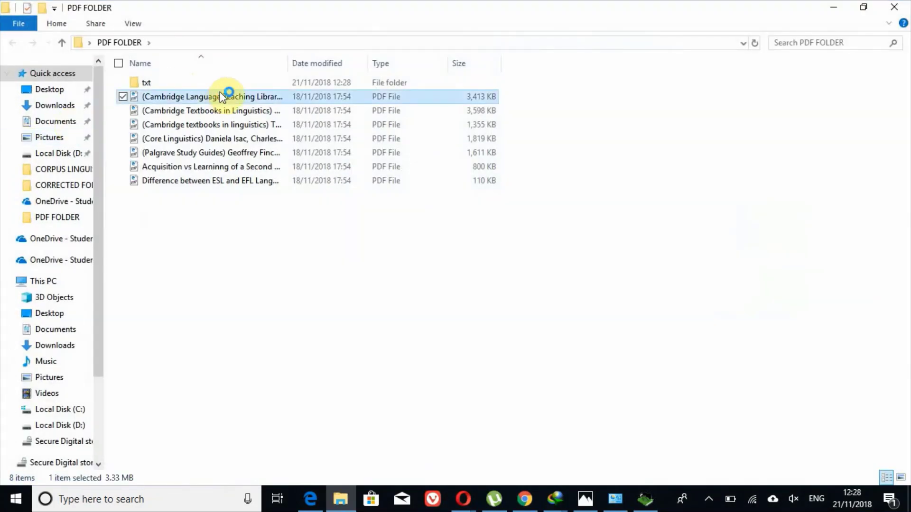
double_click(220, 96)
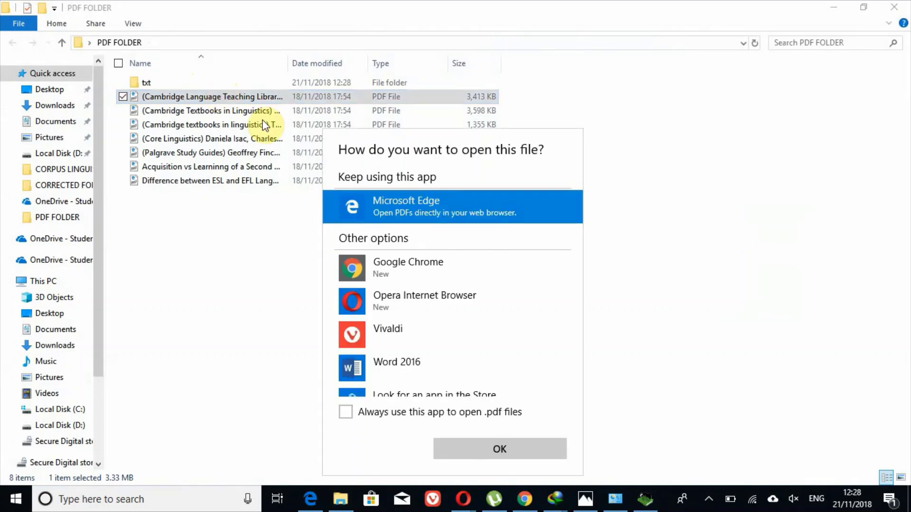
click(497, 439)
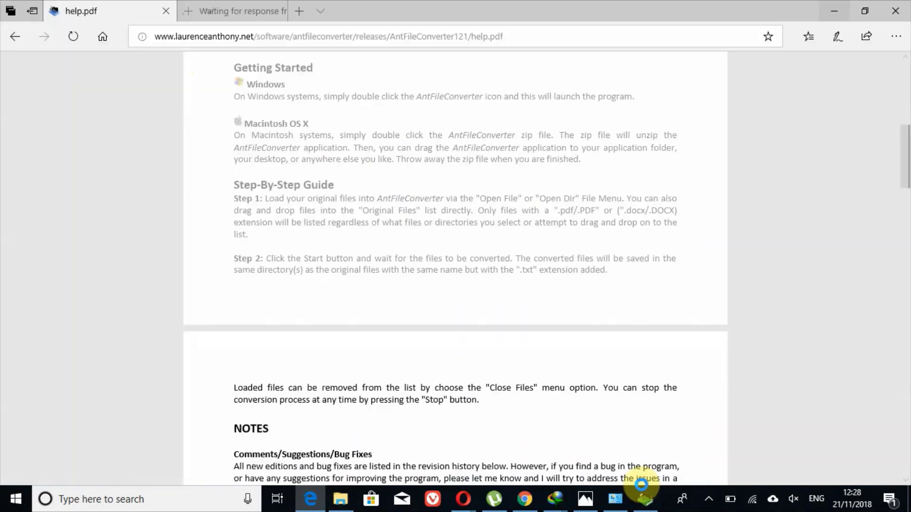
click(644, 499)
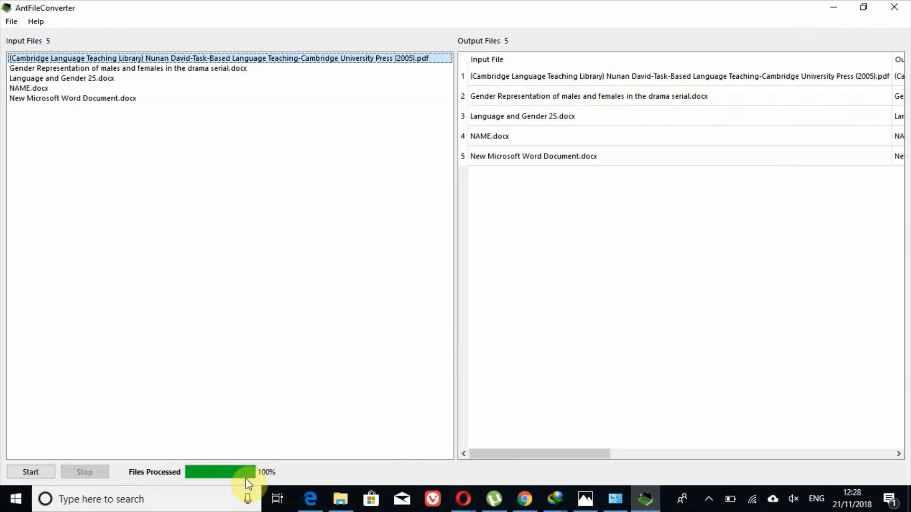
- Minimize AntFileConverter to view the 238-page Task-Based Language Teaching PDF in Edge
click(832, 7)
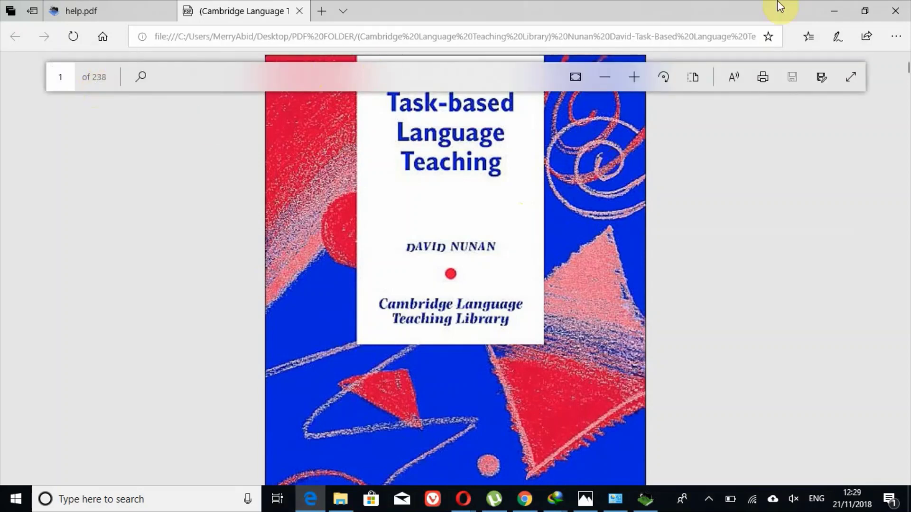
- Open PDF FOLDER > txt and view the 393 KB Task-Based Language Teaching text in Notepad
click(832, 7)
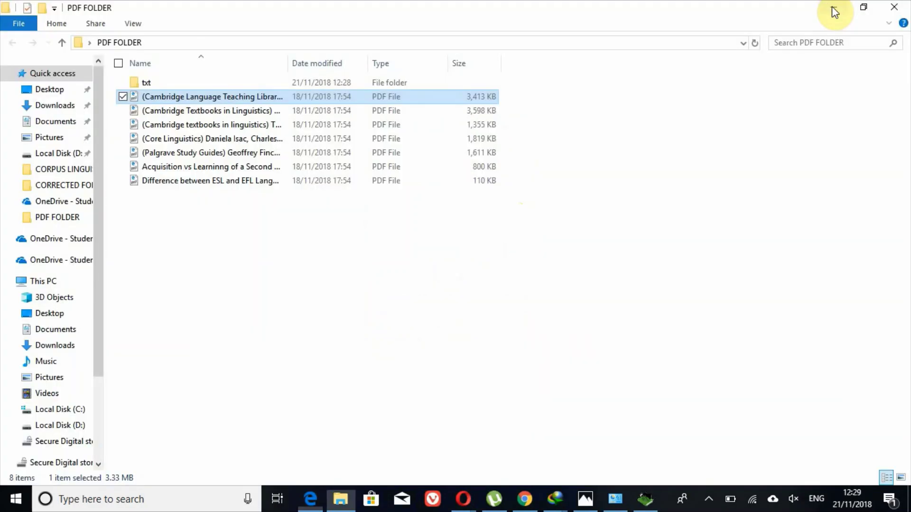
click(832, 6)
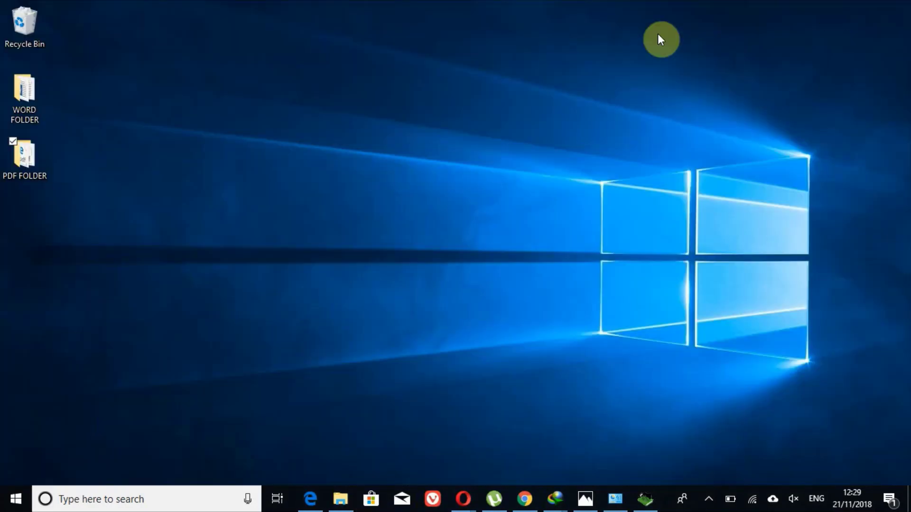
double_click(11, 161)
click(194, 152)
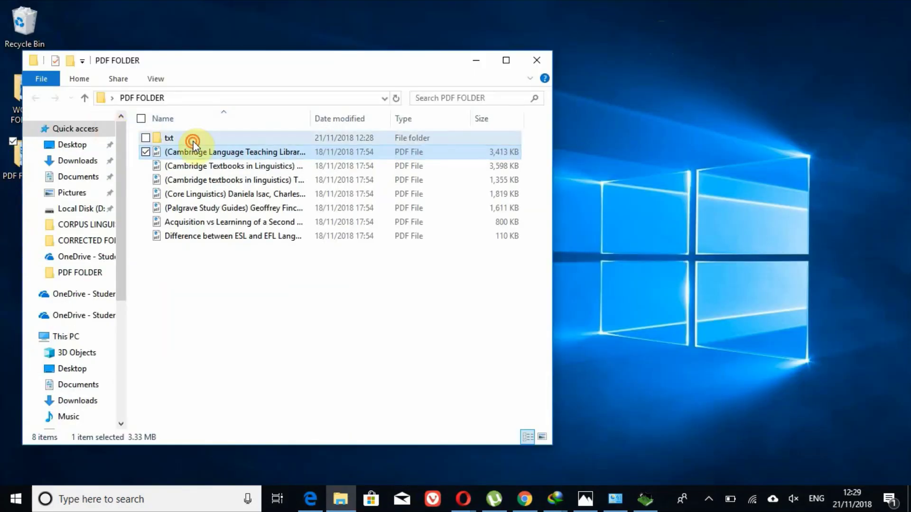
double_click(171, 137)
double_click(268, 136)
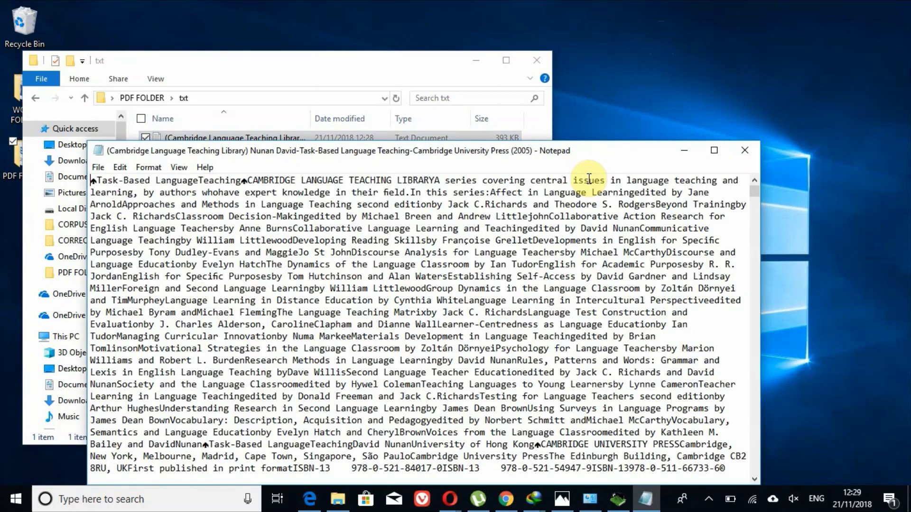
- Maximize Notepad and page down through the book text past the Focus on form chapter references
click(714, 150)
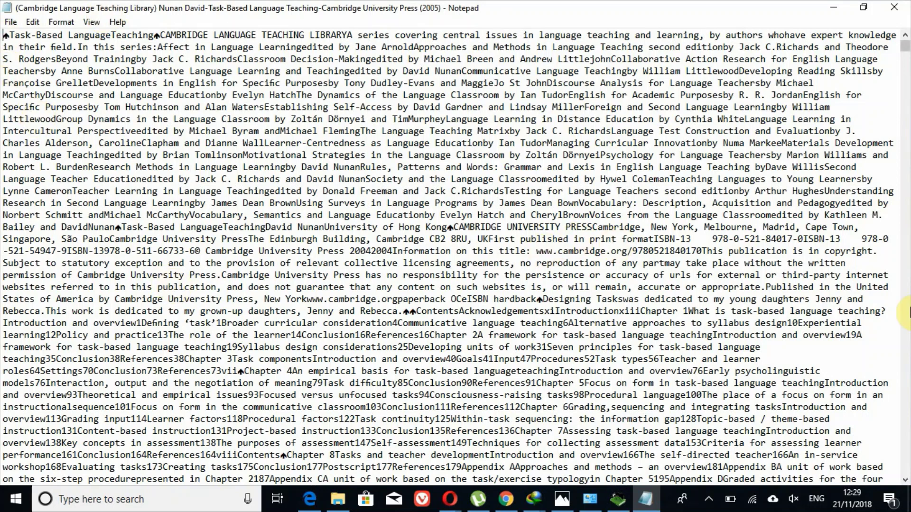
click(907, 311)
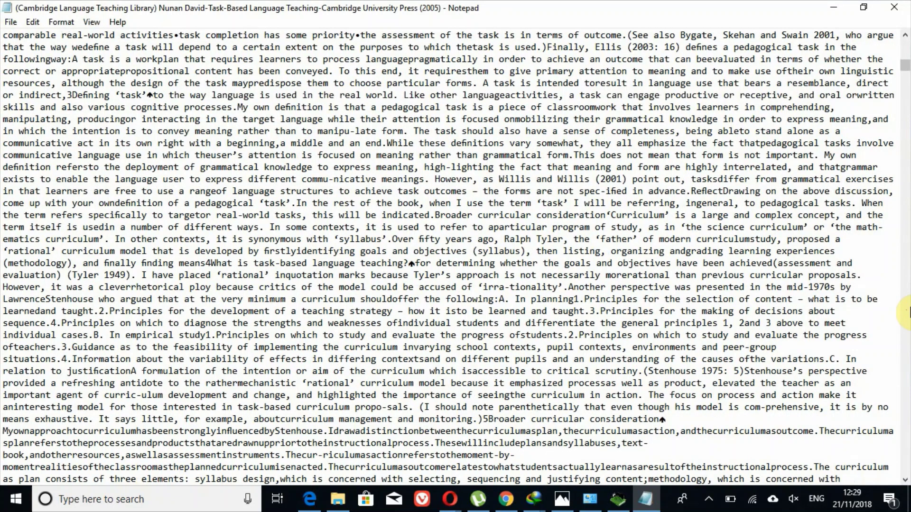
click(907, 311)
click(907, 311)
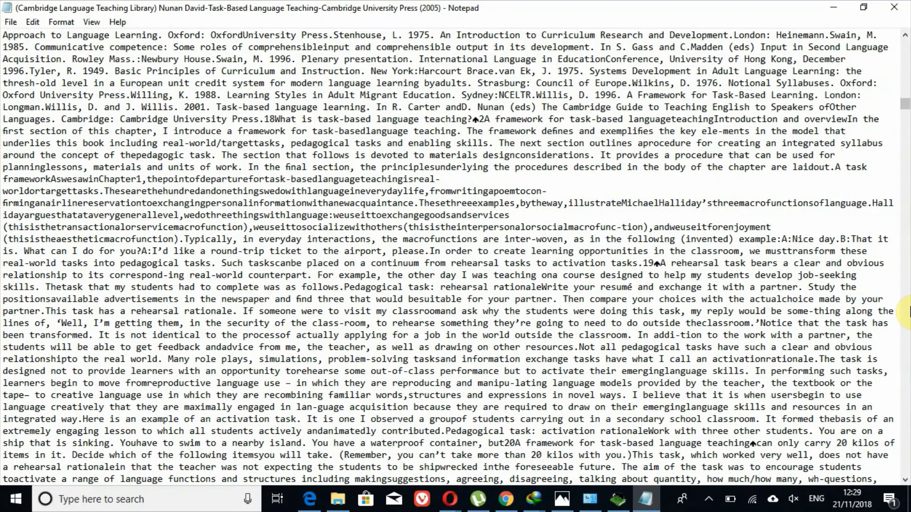
click(907, 311)
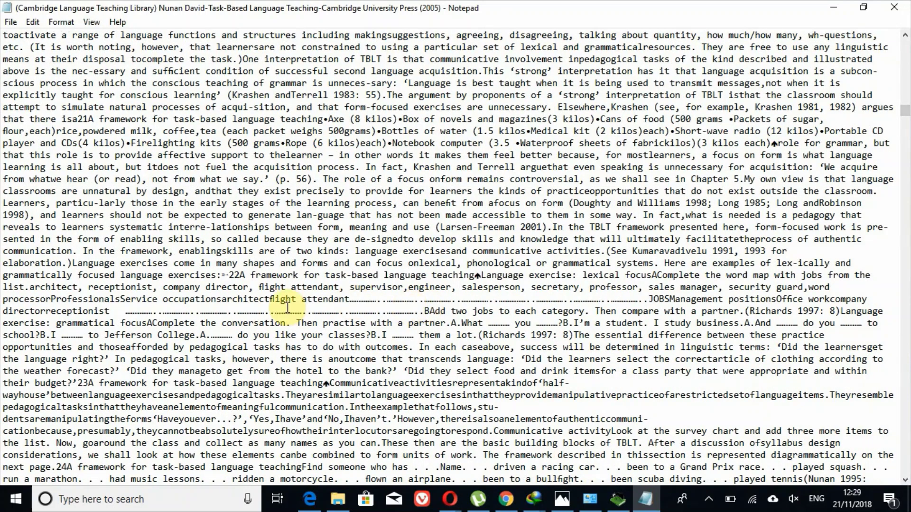
click(907, 286)
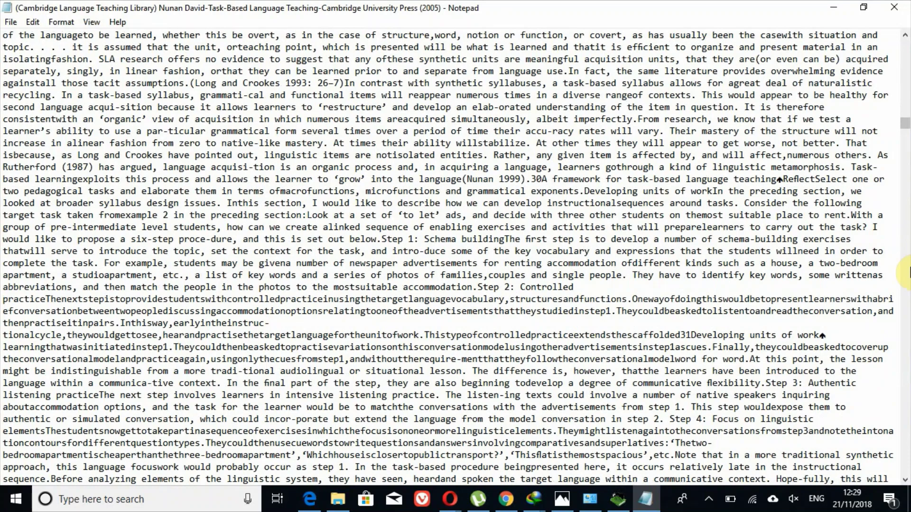
click(907, 272)
click(907, 272)
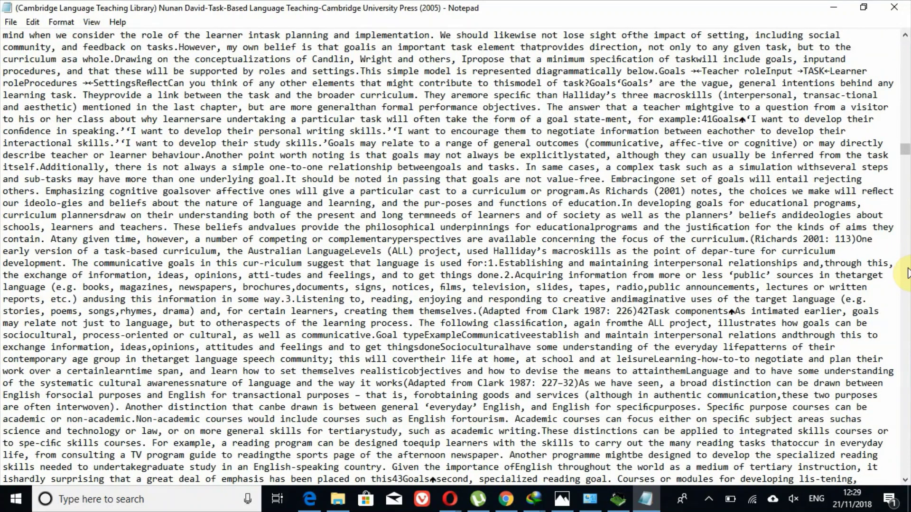
click(907, 271)
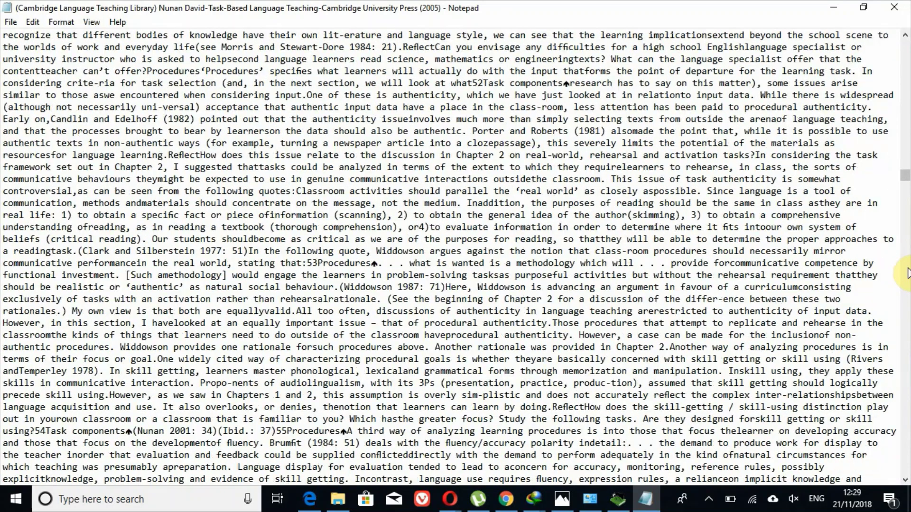
click(907, 272)
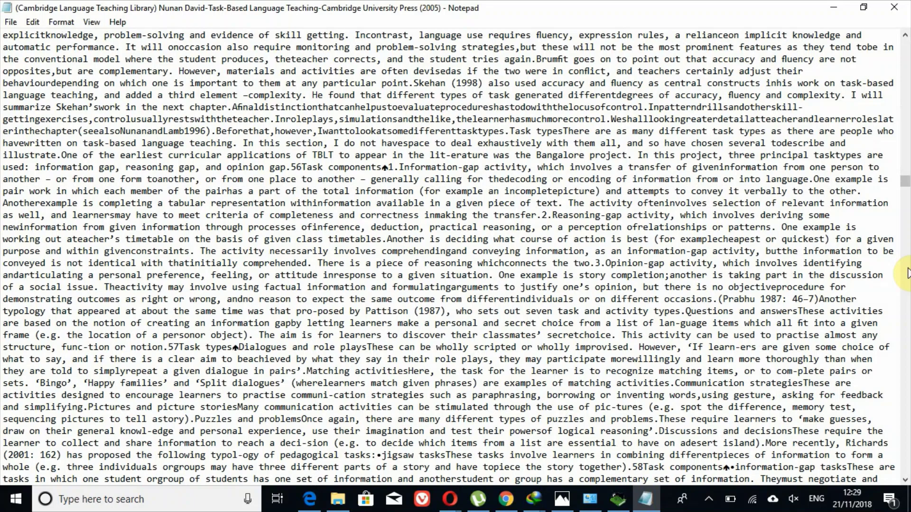
click(907, 272)
click(907, 272)
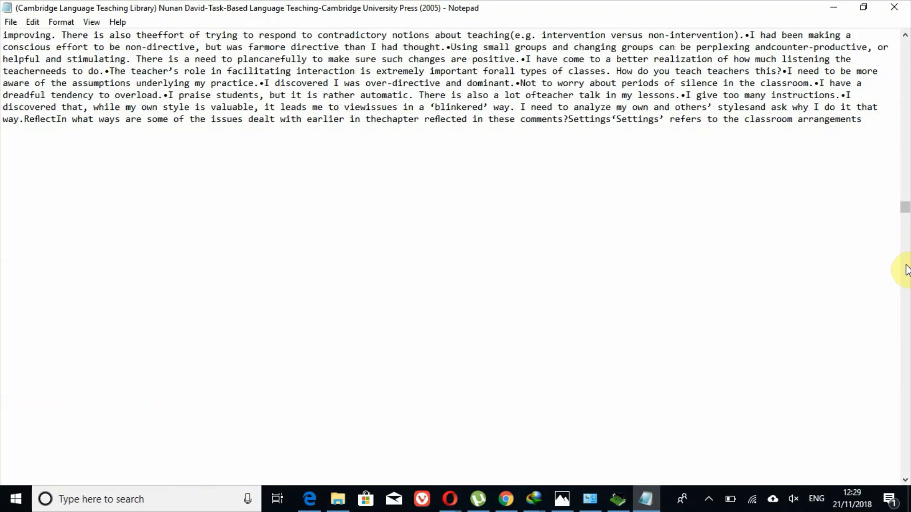
click(907, 269)
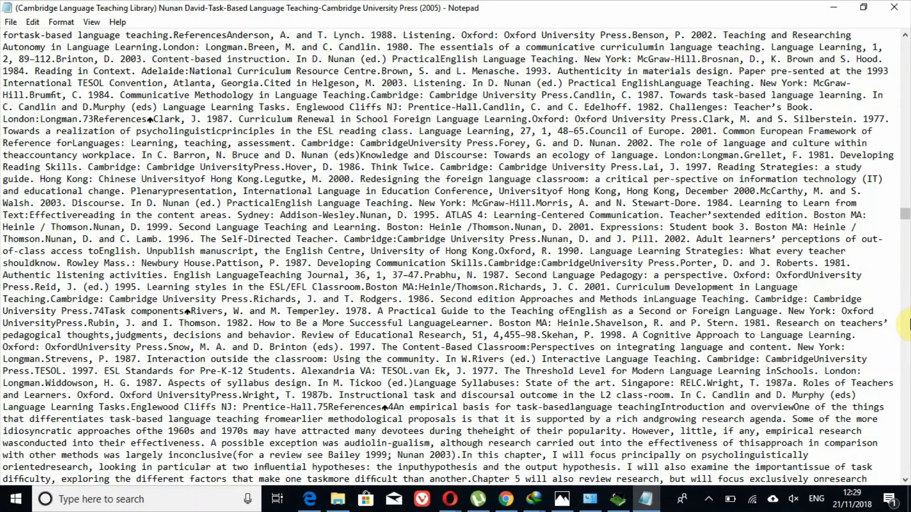
click(907, 323)
click(906, 323)
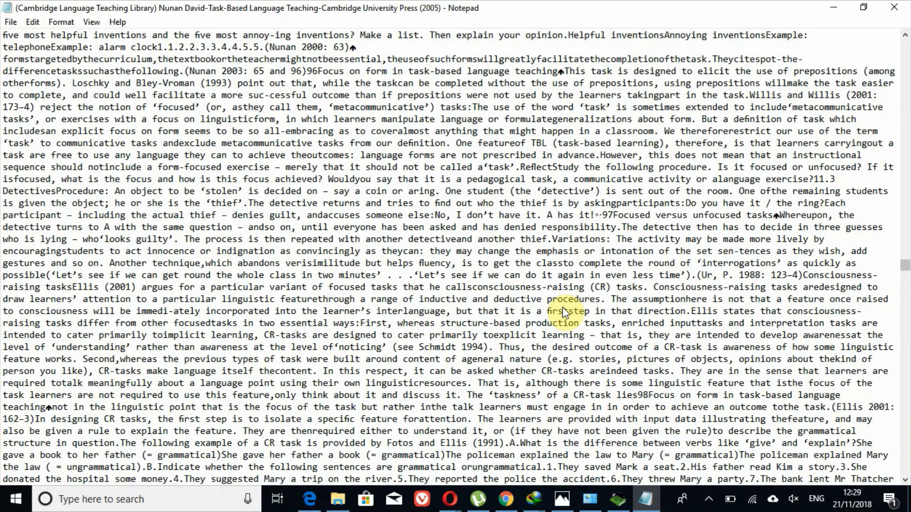
scroll(566, 311, down, 5)
click(902, 370)
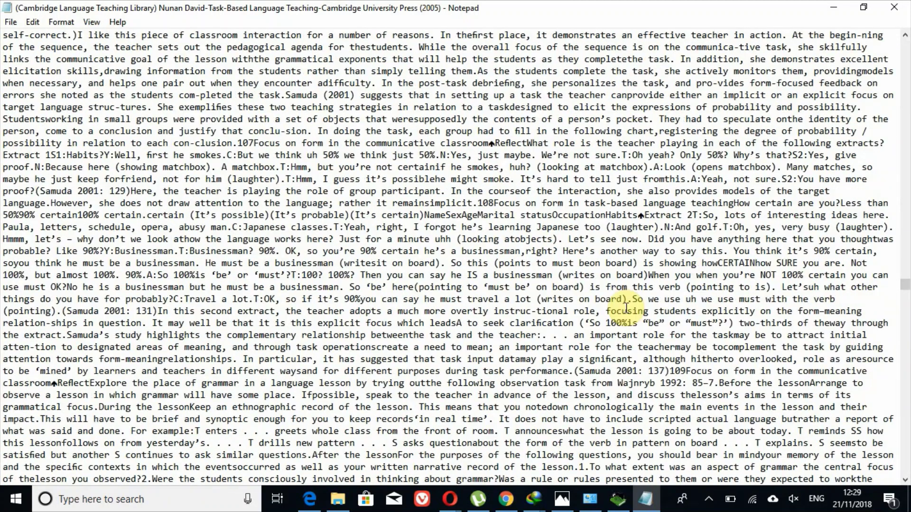
- Close the converted book text in Notepad, deselect the file, then close the txt folder window
click(895, 7)
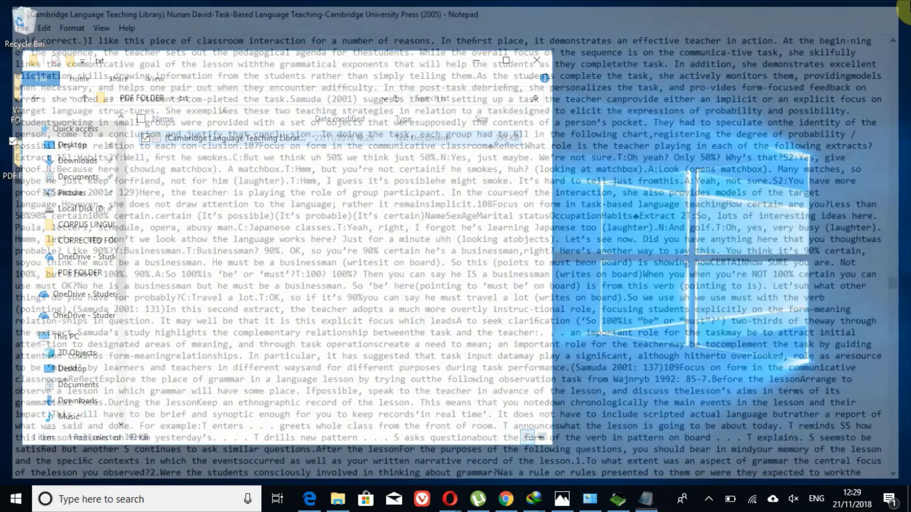
drag(249, 201, 553, 270)
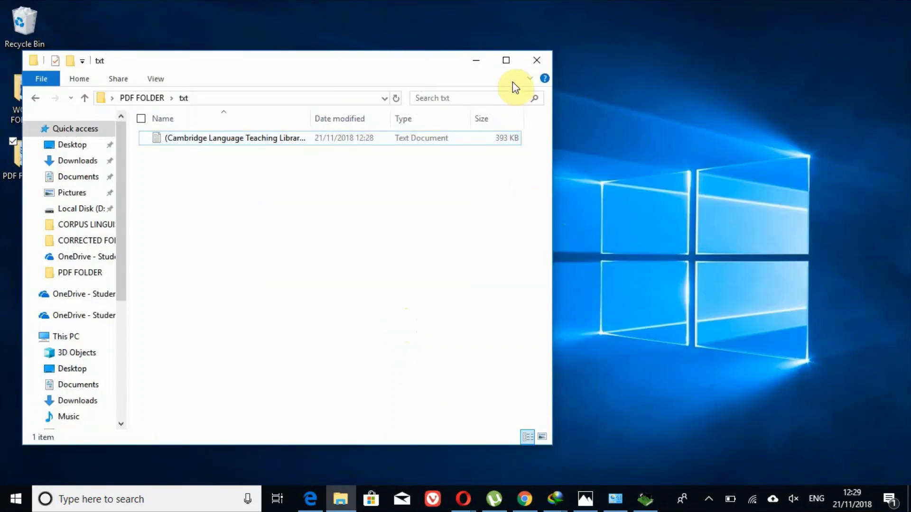
click(535, 61)
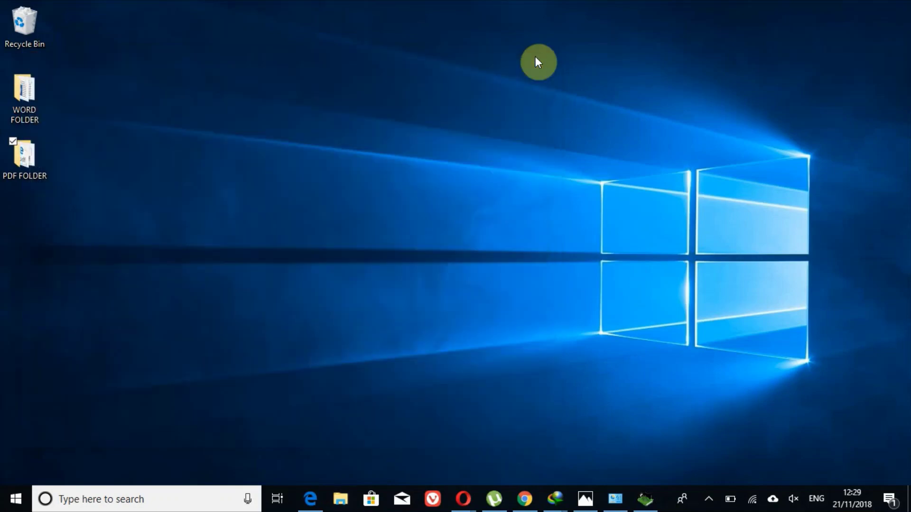